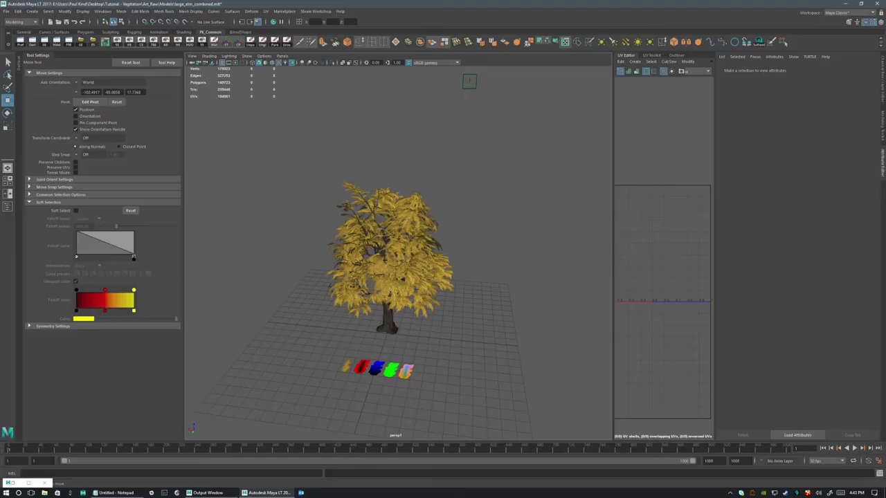
Examine the large elm tree from several angles and inspect the wireframe of its mesh
scroll(377, 256, "up", 3)
left_click_drag(377, 256, 393, 223, "alt")
left_click_drag(395, 253, 444, 292, "alt")
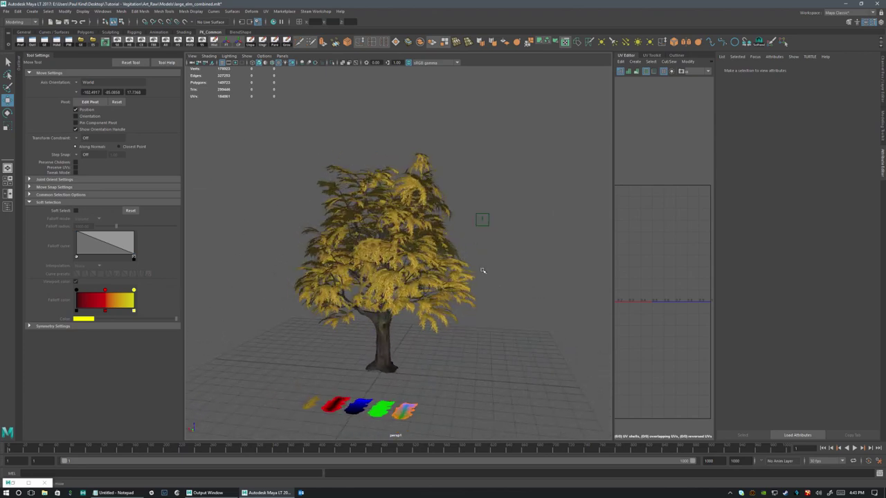
left_click_drag(342, 284, 399, 300, "alt")
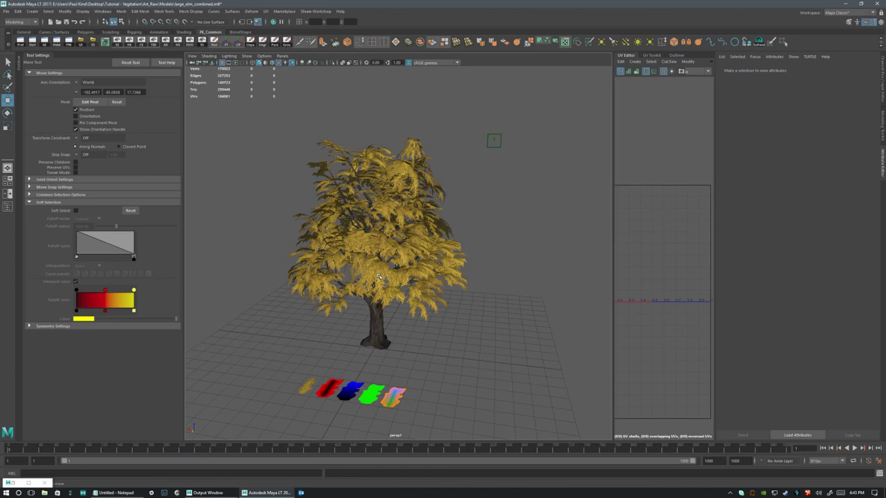
left_click_drag(394, 220, 444, 220, "alt")
left_click(421, 252)
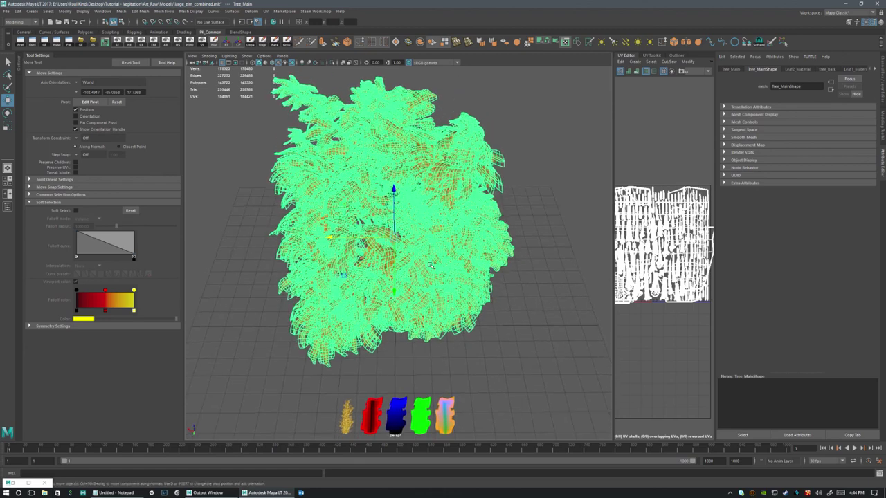
left_click(548, 261)
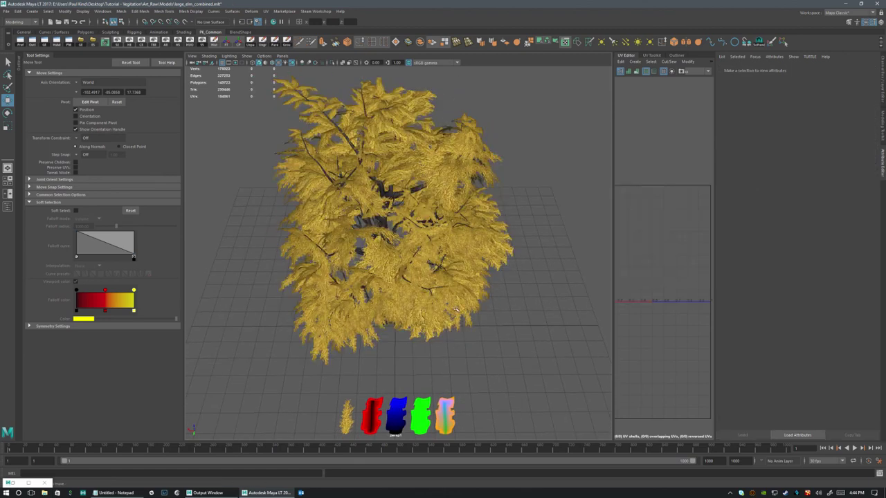
Examine the vertex-coloured leaf planes in front of the trunk, inspecting the base vertices of the red plane in vertex mode
middle_click_drag(401, 319, 409, 303, "alt")
left_click_drag(419, 331, 410, 316, "alt")
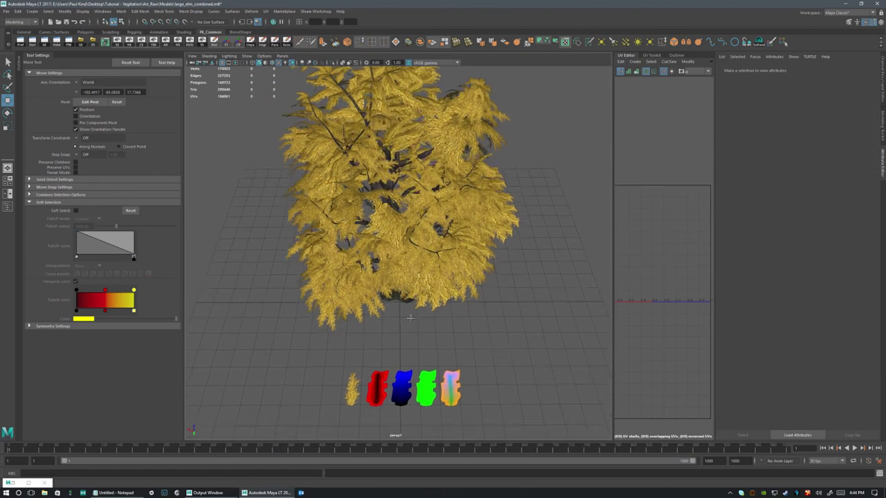
middle_click_drag(410, 316, 418, 204, "alt")
right_click_drag(430, 281, 614, 303, "alt")
middle_click_drag(514, 307, 481, 306, "alt")
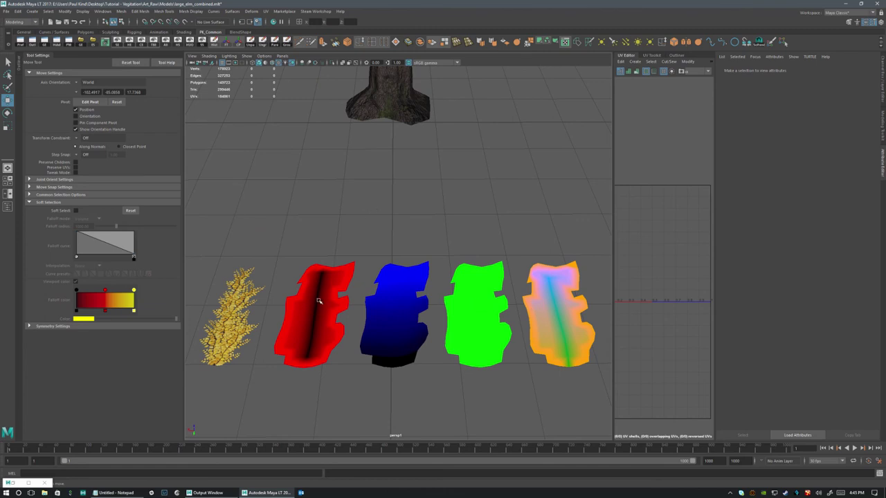
left_click(292, 325)
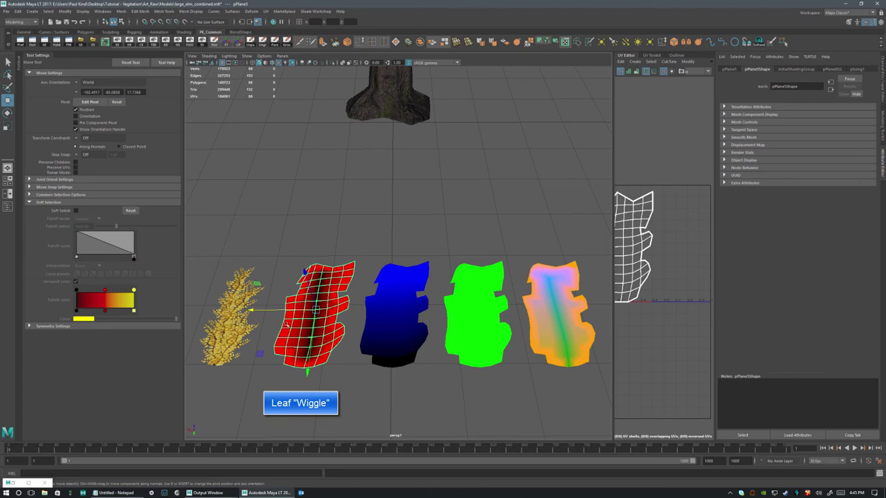
right_click(326, 335)
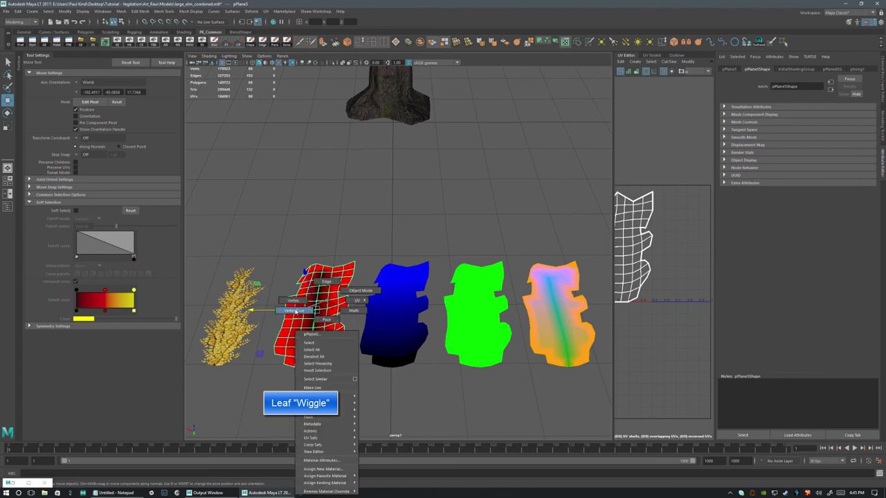
left_click(292, 301)
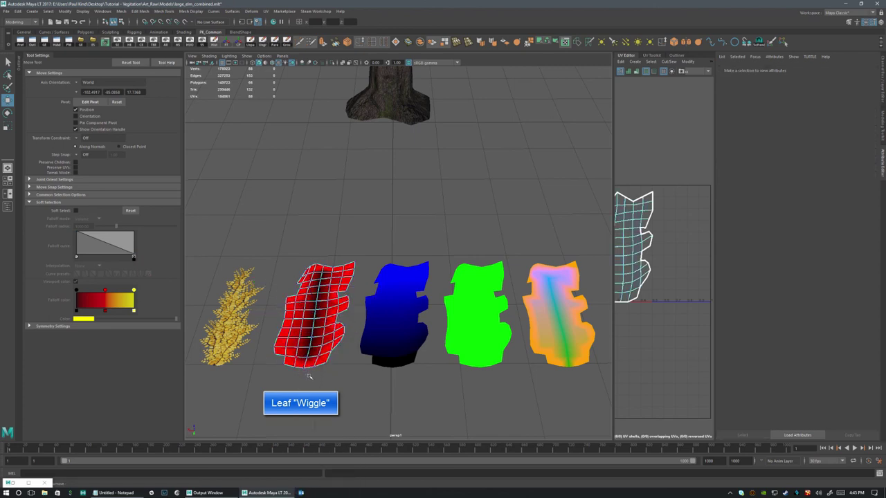
left_click(303, 364)
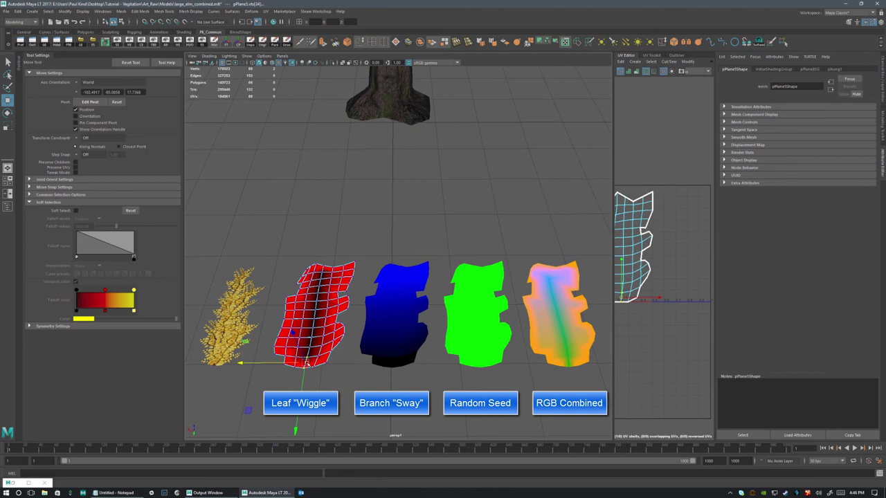
left_click(344, 222)
right_click_drag(344, 222, 374, 207)
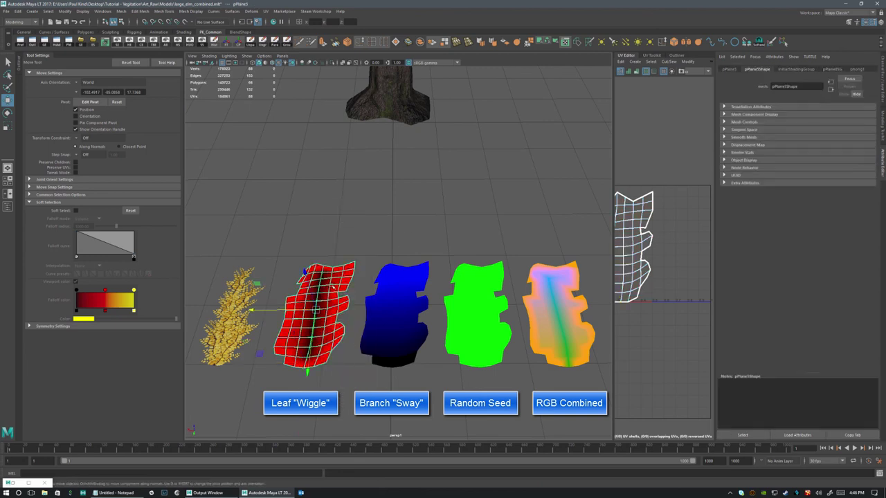
left_click(340, 217)
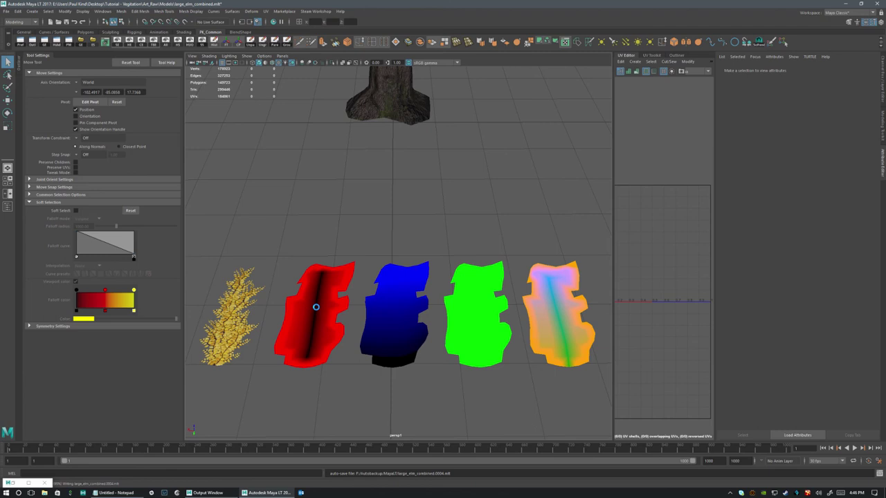
left_click(339, 270)
left_click(369, 244)
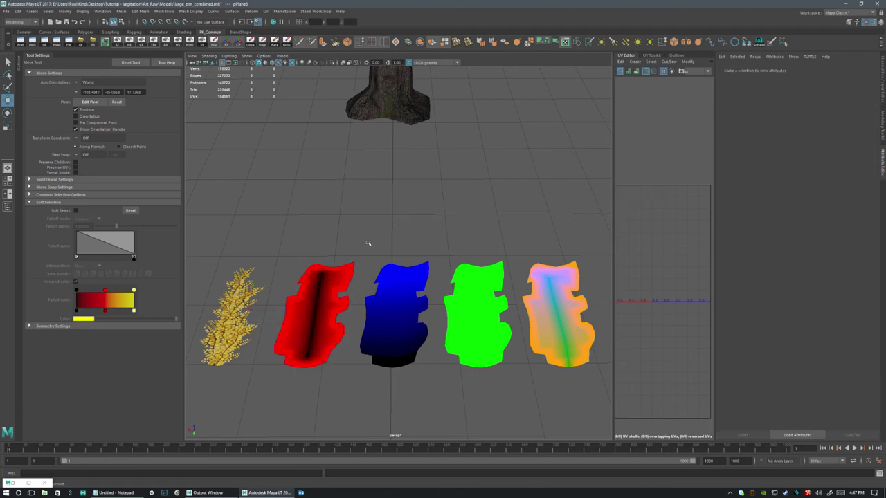
Open the Apply Color options for the red leaf plane and place the dialog clear of it
left_click(329, 295)
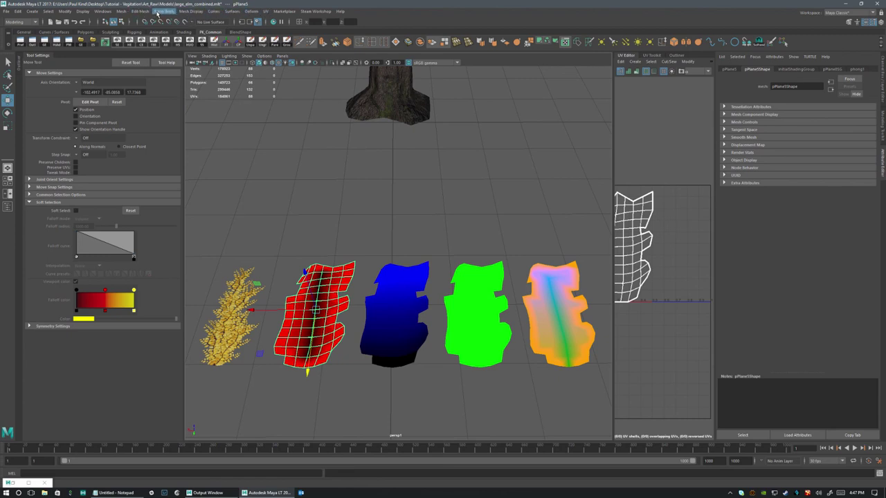
left_click(182, 13)
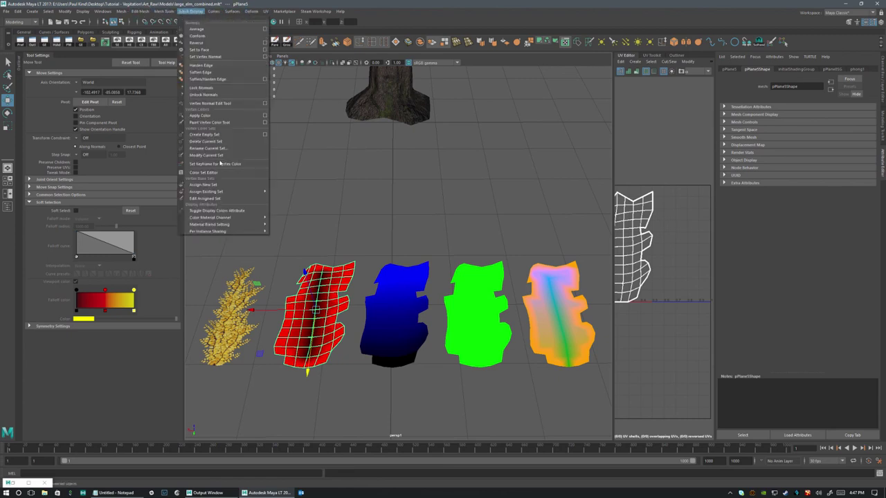
left_click(264, 114)
left_click_drag(174, 129, 521, 143)
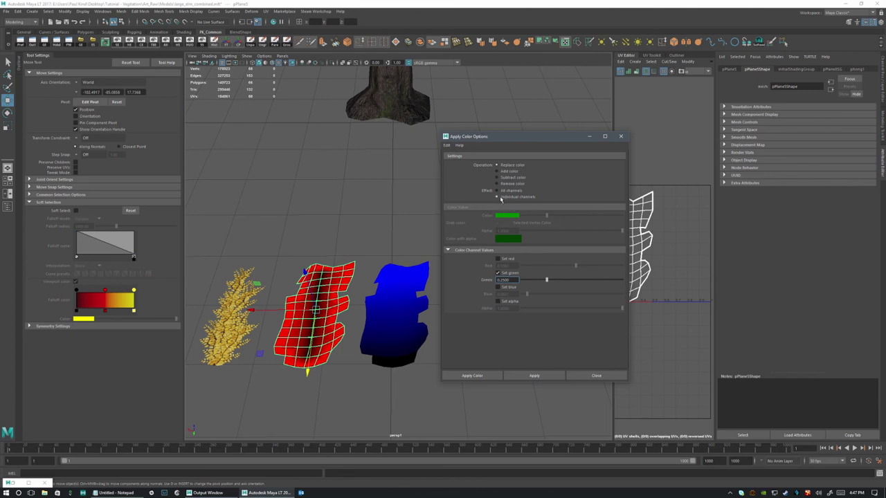
Apply a red channel value of 0 to the centre vertex at the base of the red leaf plane, with the green channel disabled
right_click_drag(322, 326, 292, 309)
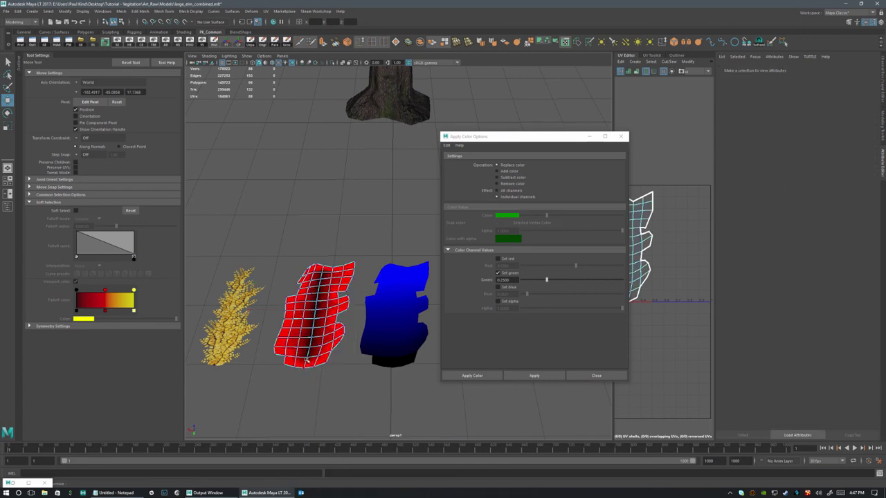
left_click(310, 377)
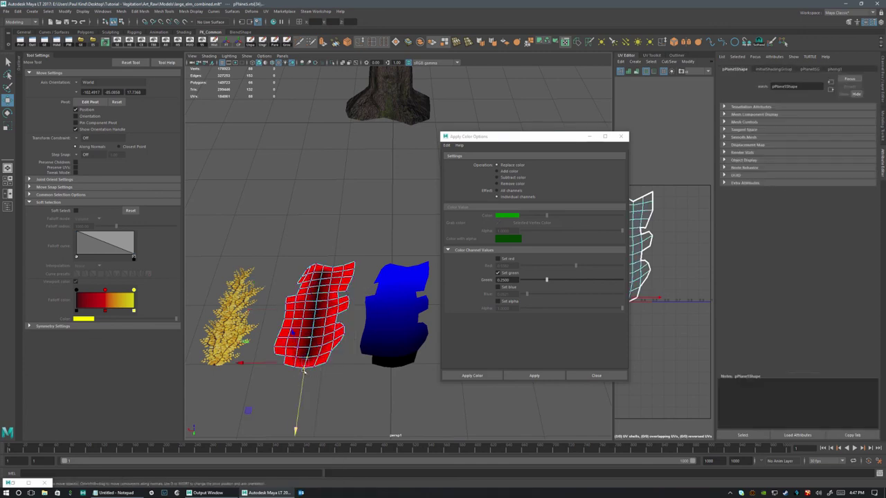
left_click(499, 274)
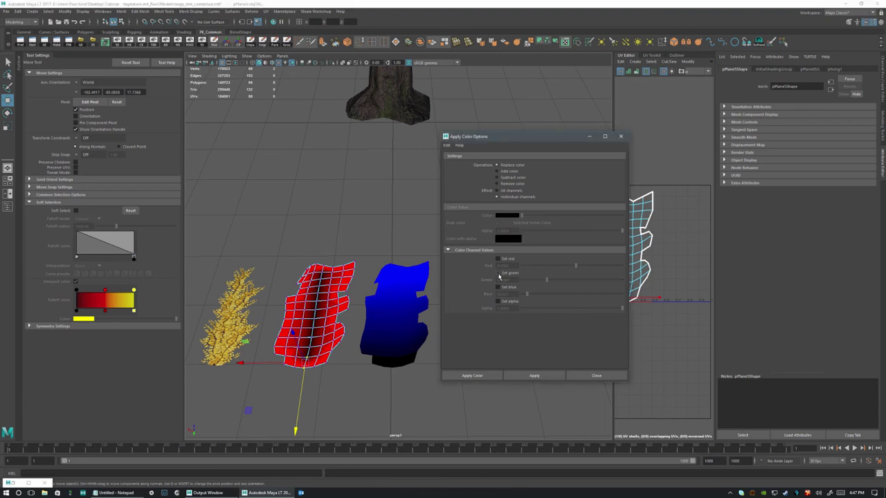
left_click(497, 259)
left_click_drag(574, 268, 521, 270)
left_click(532, 378)
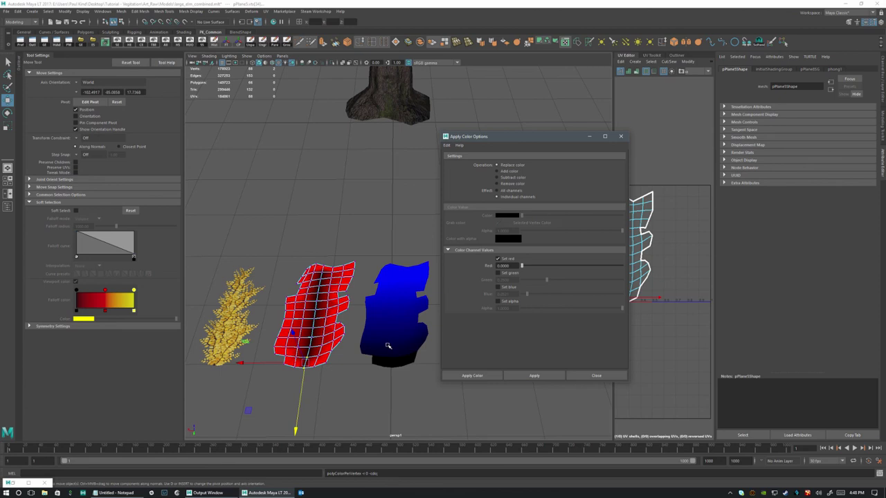
Compare the red leaf plane with the blue gradient plane in object mode
left_click(308, 326)
right_click_drag(318, 288, 347, 272)
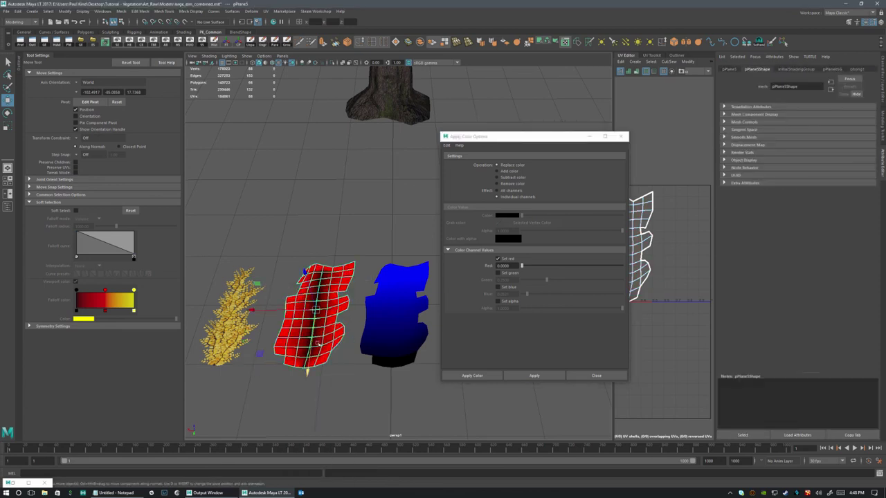
left_click(417, 334)
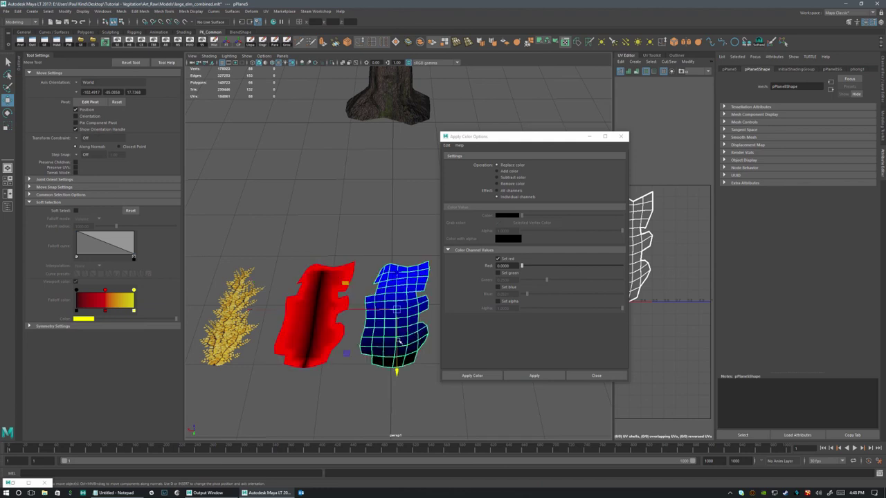
left_click(312, 330)
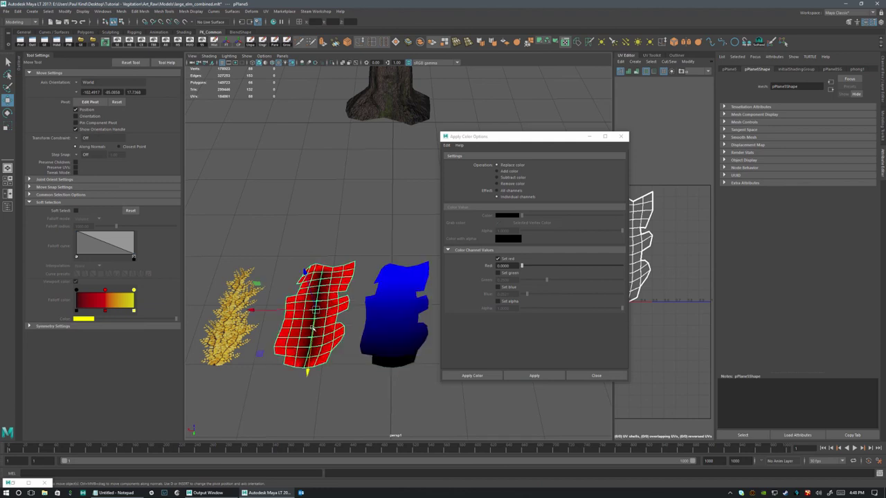
Apply a blue channel value of 0 to the bottom row of vertices on the red leaf plane, with the red channel disabled
left_click_drag(546, 138, 684, 120)
right_click_drag(323, 302, 321, 283)
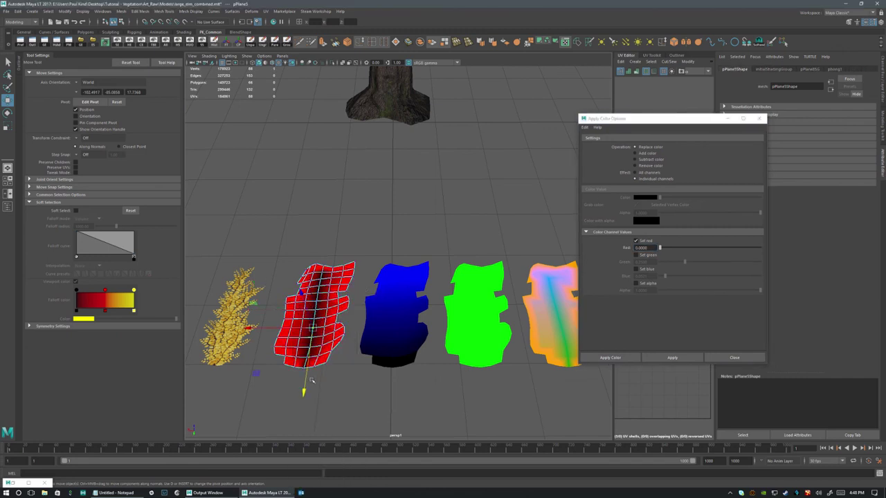
left_click_drag(275, 364, 329, 366)
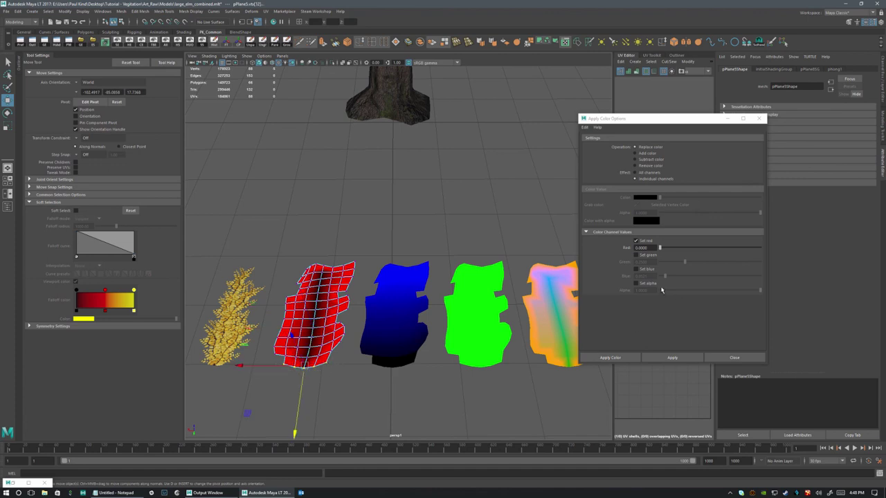
left_click(637, 241)
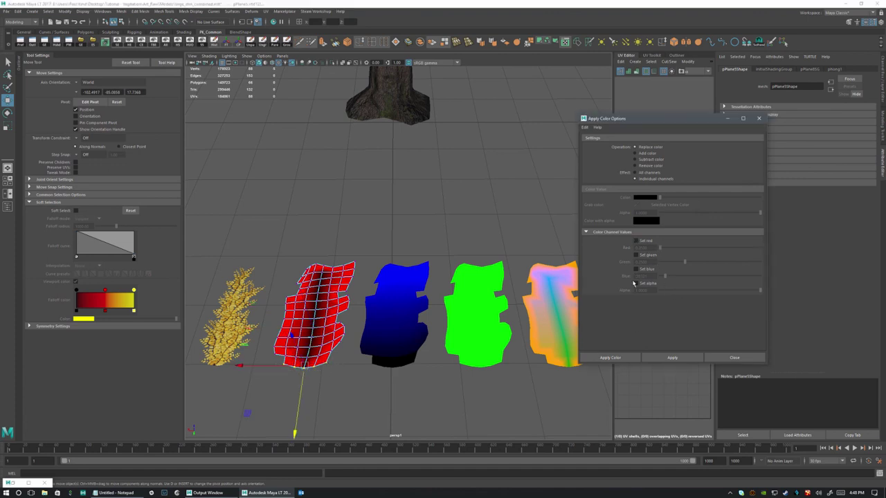
left_click(635, 268)
left_click_drag(666, 276, 659, 277)
left_click(668, 357)
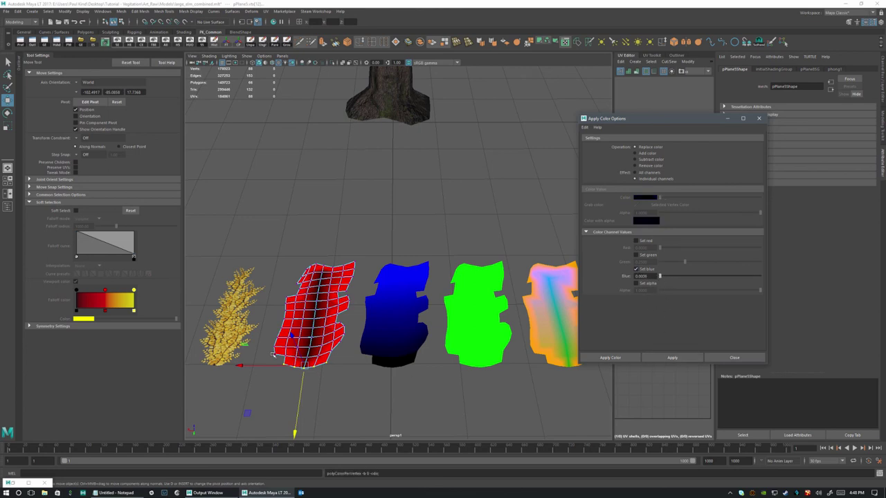
Apply a blue channel value of 0.0451 to the second row of vertices from the base of the red leaf plane
left_click(273, 355)
left_click(286, 357, "shift")
left_click(297, 357, "shift")
left_click(306, 358, "shift")
left_click(319, 357, "shift")
left_click(335, 353, "shift")
left_click_drag(659, 276, 665, 279)
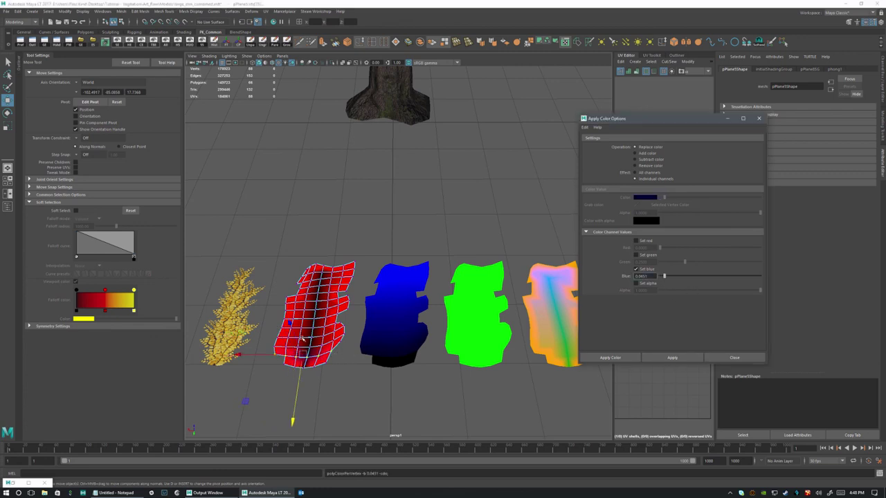
Apply a blue channel value of 0.1319 to the third row of vertices from the base of the red leaf plane
left_click(278, 346)
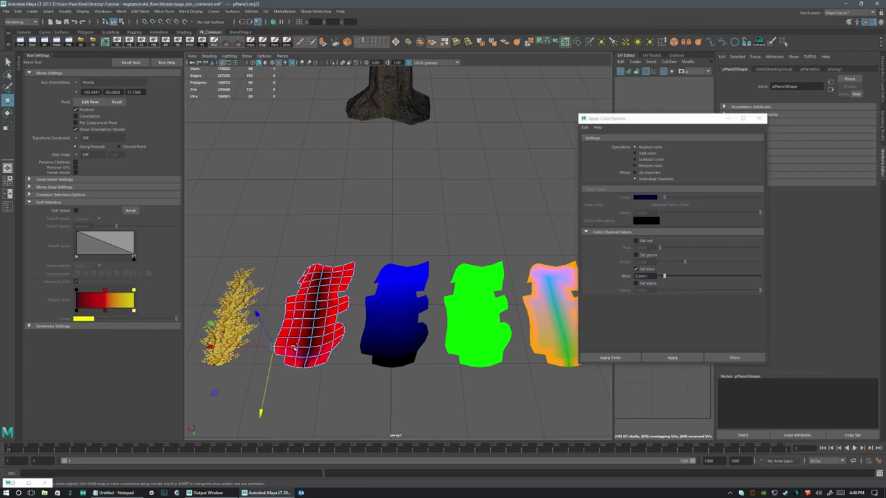
left_click(342, 336, "shift")
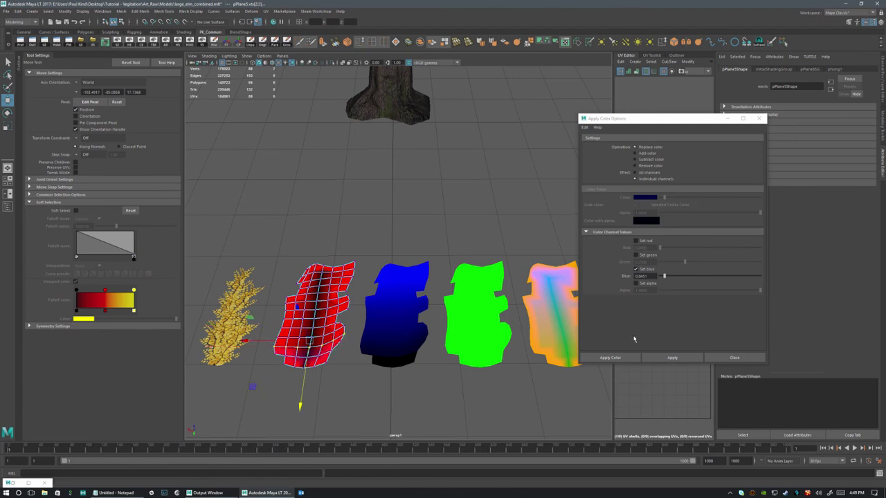
left_click_drag(677, 280, 673, 277)
left_click(672, 358)
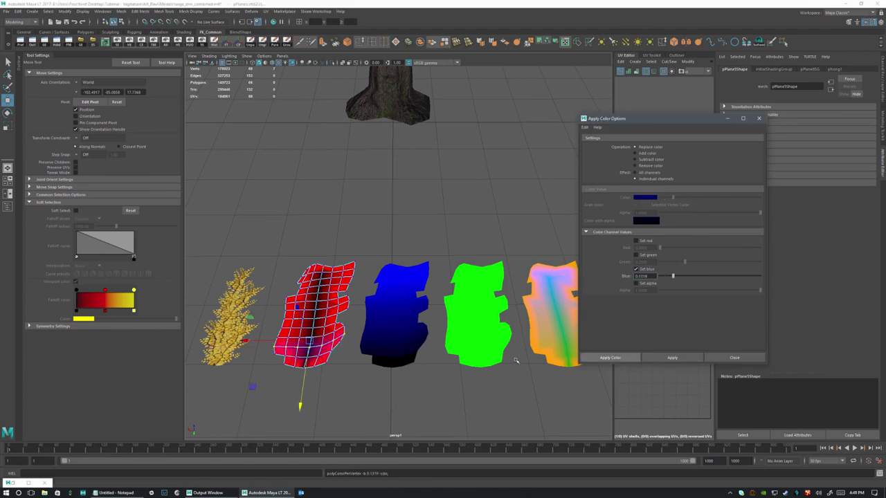
Apply a blue channel value of 0.3021 to the fourth row of vertices from the base of the red leaf plane
left_click(279, 337)
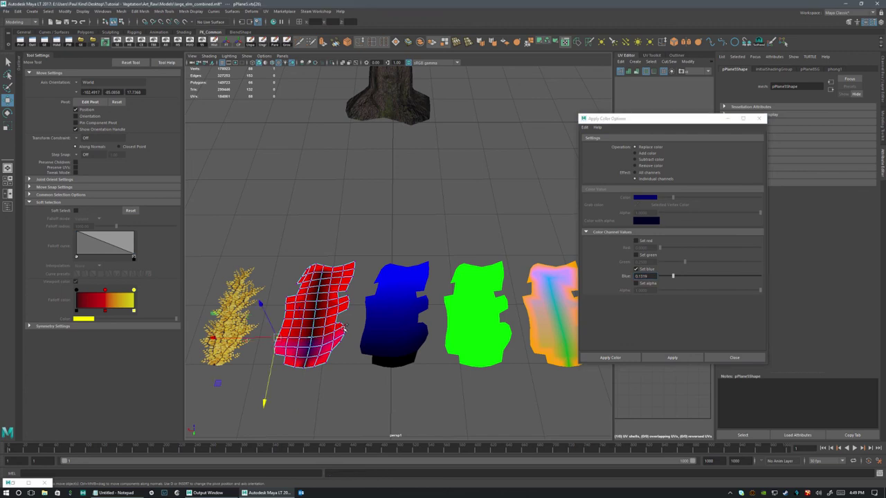
left_click(344, 325, "shift")
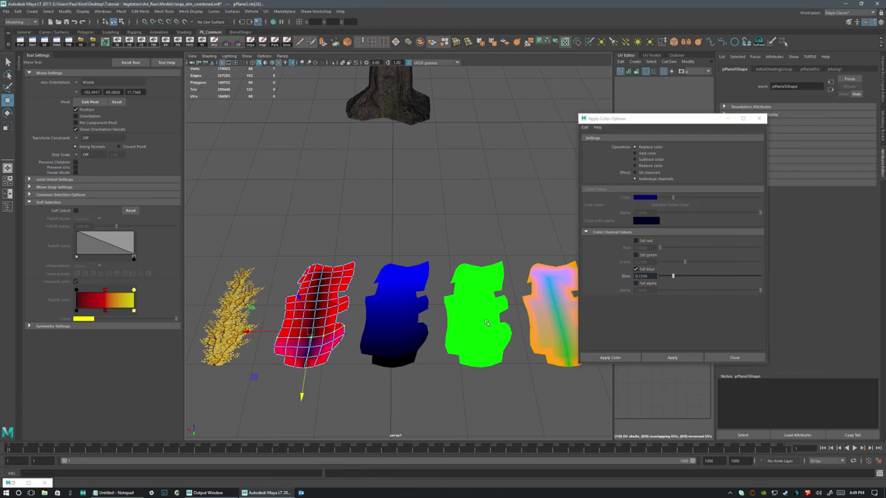
left_click(697, 277)
left_click(671, 358)
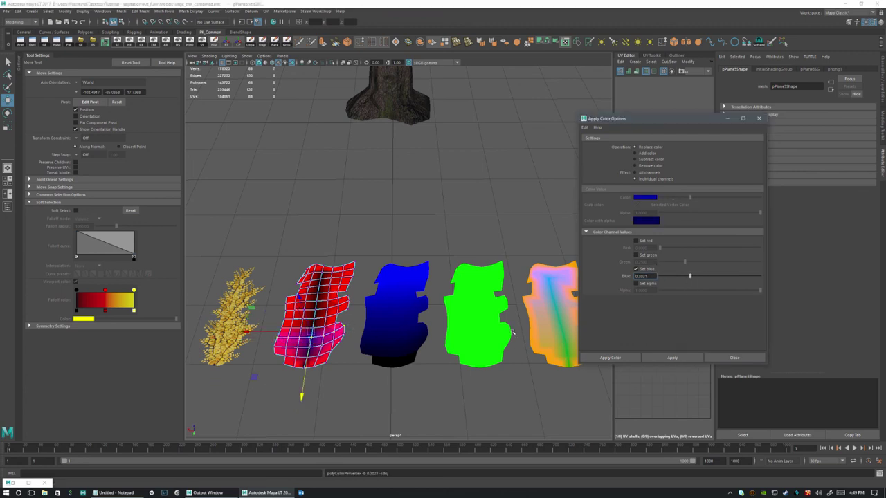
Apply a blue channel value of 0.3542 to the fifth row of vertices from the base of the red leaf plane
left_click(345, 324, "shift")
left_click(340, 323, "shift")
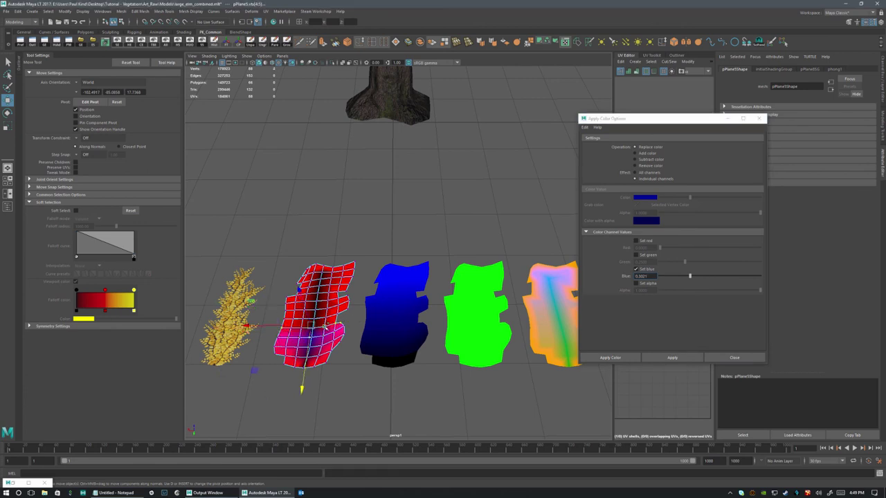
left_click(673, 358)
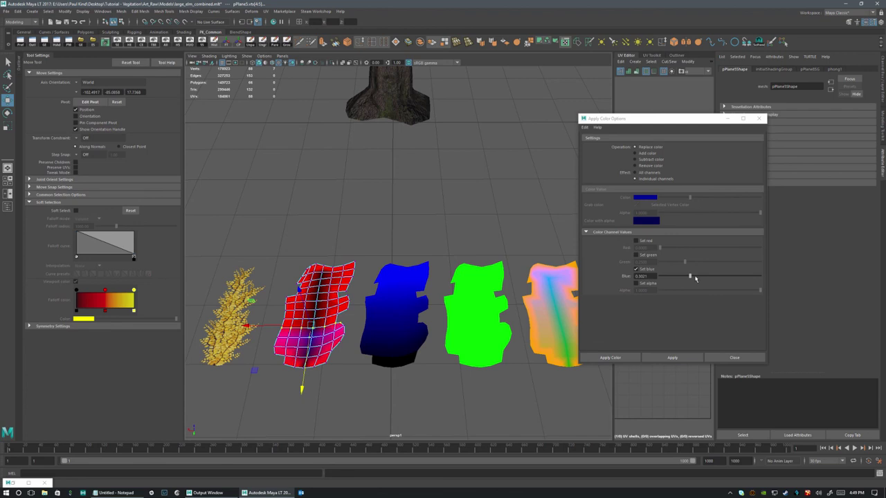
left_click(695, 276)
left_click(671, 357)
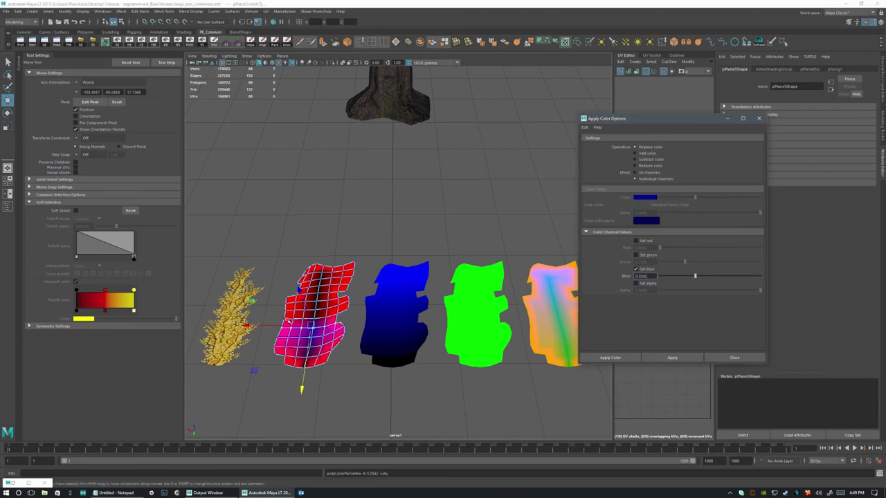
Apply a blue channel value of 0.4861 to the sixth row of vertices from the base of the red leaf plane
left_click(285, 320)
double_click(340, 315, "shift")
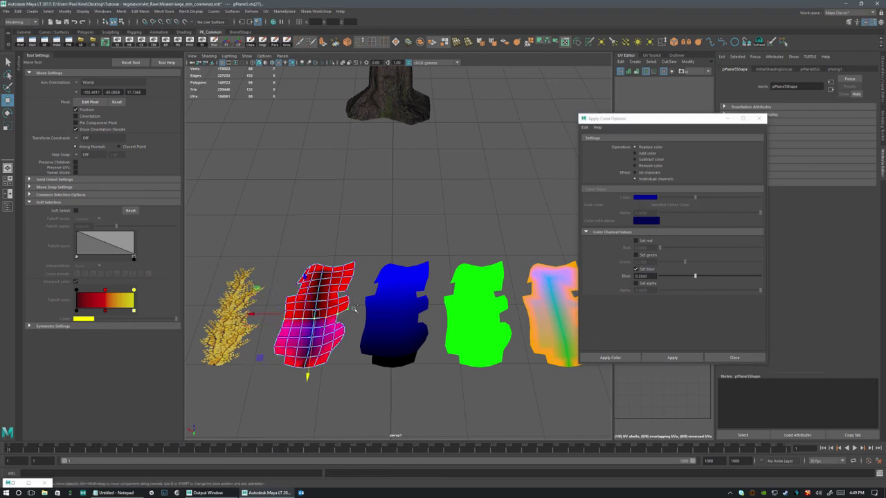
left_click(709, 277)
left_click(672, 358)
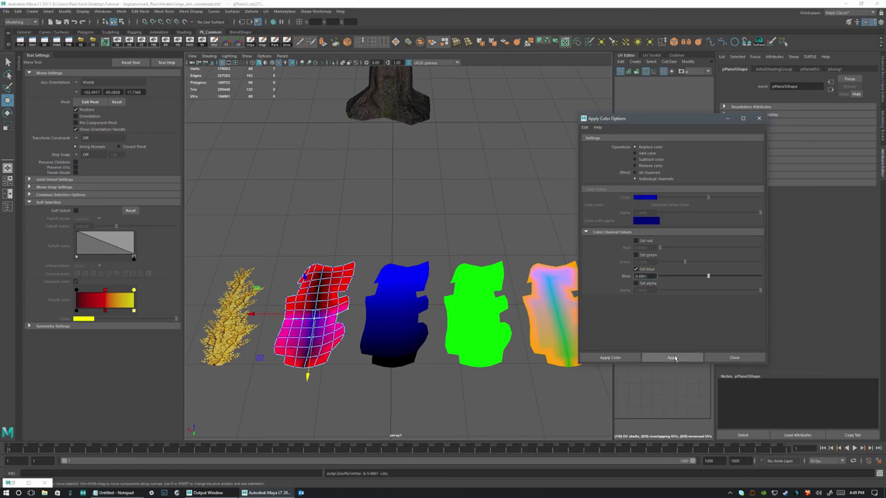
Apply a blue channel value of 0.6111 to the seventh row of vertices from the base of the red leaf plane
left_click(286, 310)
left_click(352, 302, "shift")
left_click(720, 277)
left_click(692, 357)
Apply a blue channel value of 0.8090 to the eighth row of vertices from the base of the red leaf plane and to the missed vertices beside it
left_click(285, 302, "shift")
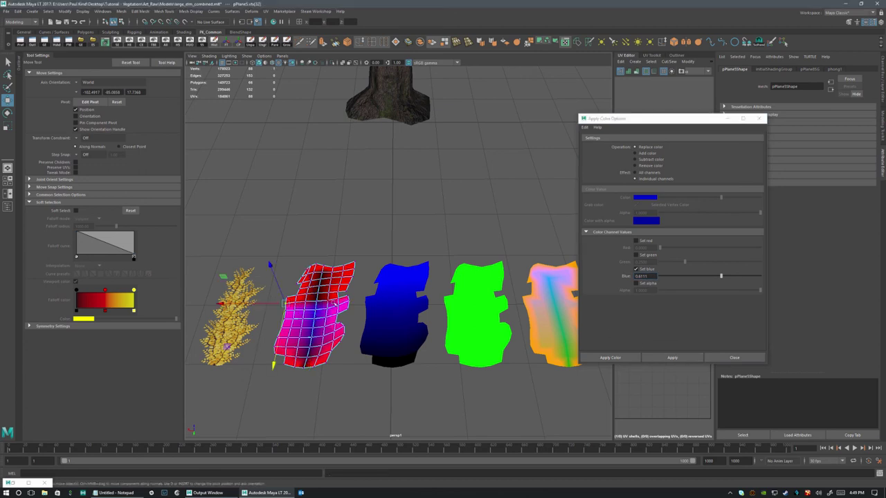
left_click(348, 294, "shift")
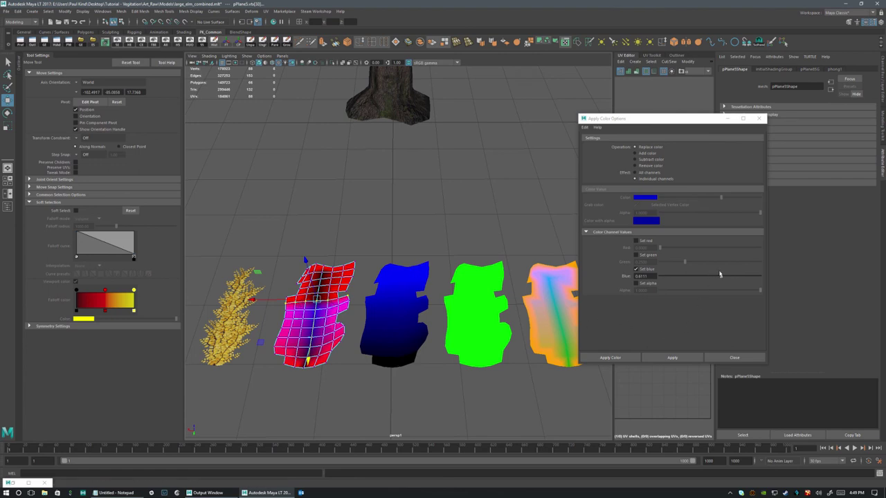
left_click_drag(719, 274, 733, 277)
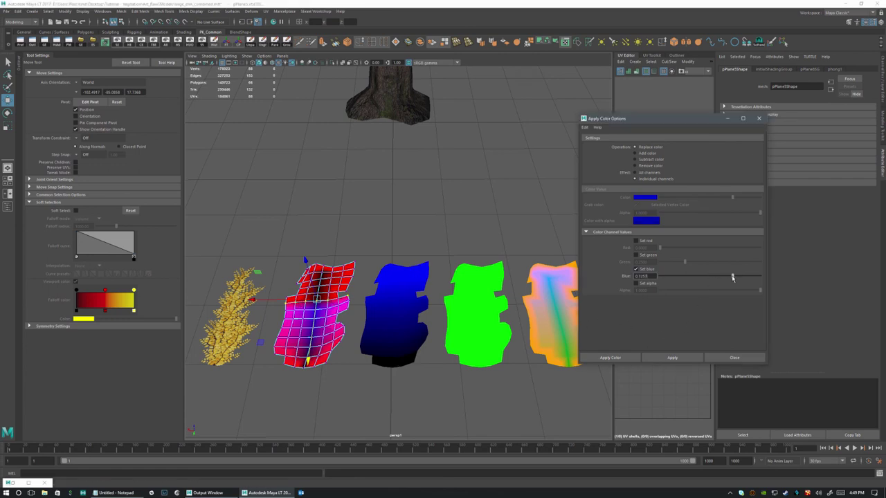
left_click(287, 295)
left_click(338, 294, "shift")
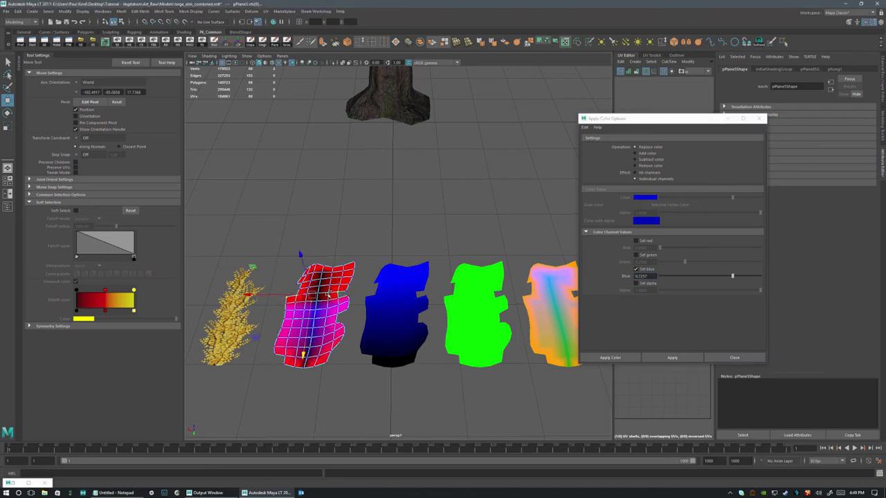
double_click(350, 292, "shift")
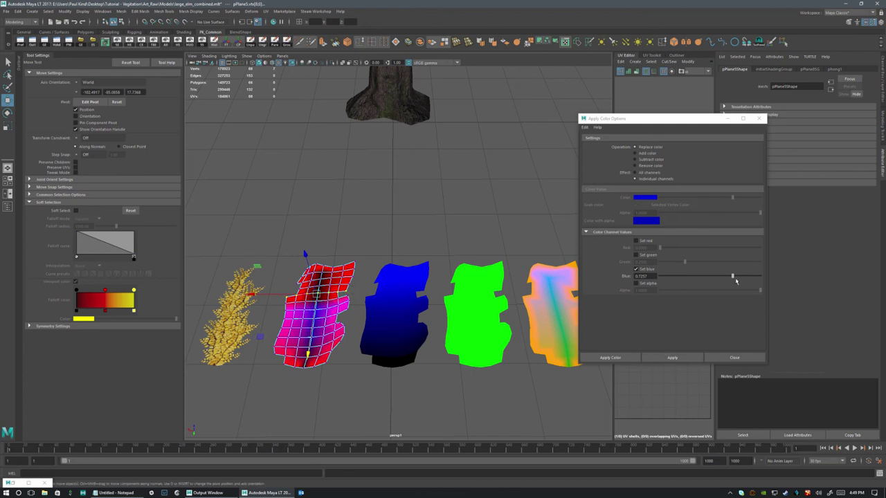
left_click_drag(736, 280, 740, 278)
left_click(673, 357)
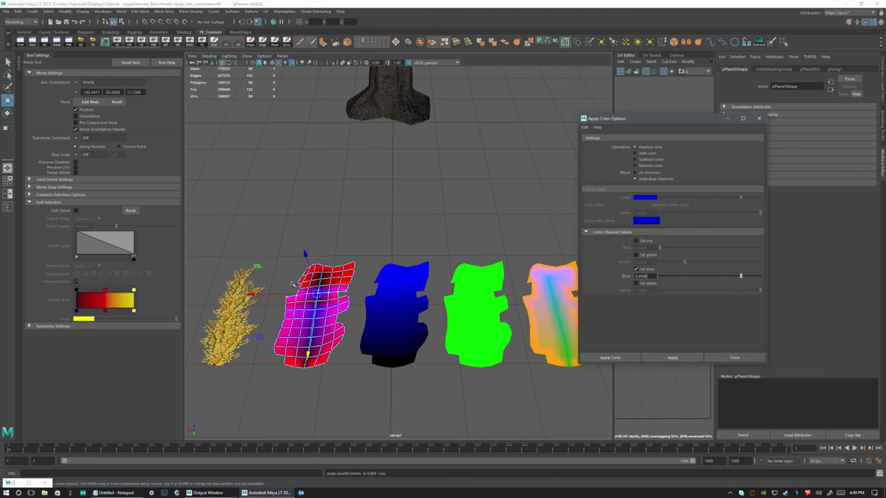
key("Left")
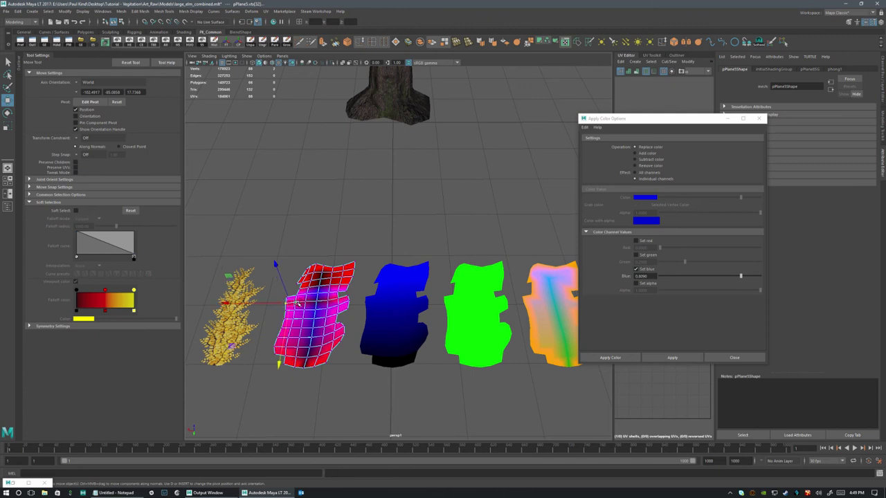
left_click(670, 358)
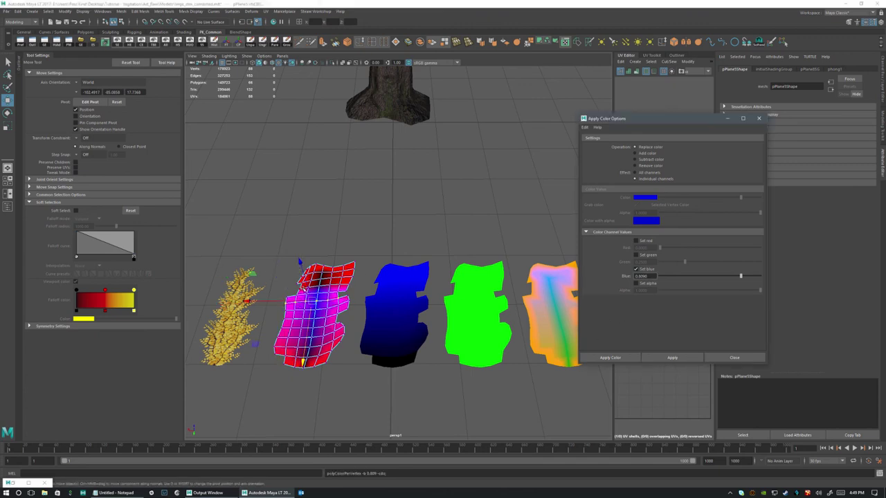
Apply a blue channel value of 0.9028 to the ninth row of vertices from the base of the red leaf plane
left_click(301, 288)
double_click(352, 284, "shift")
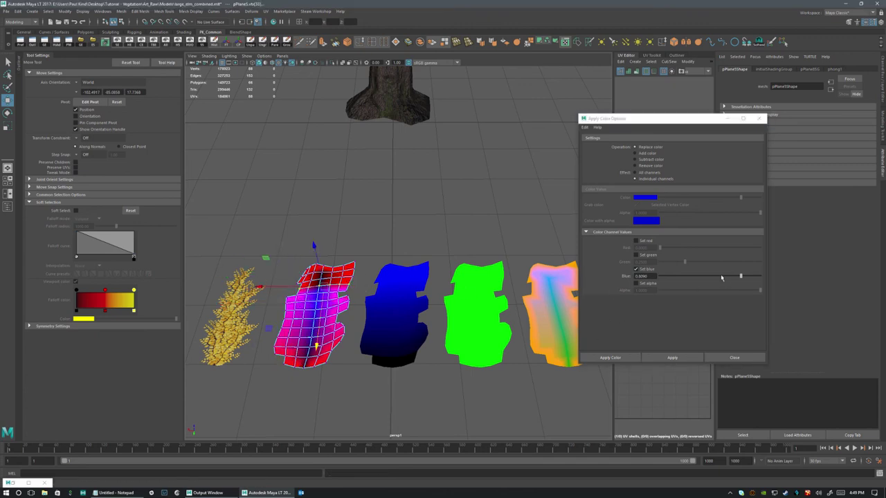
left_click_drag(746, 281, 751, 281)
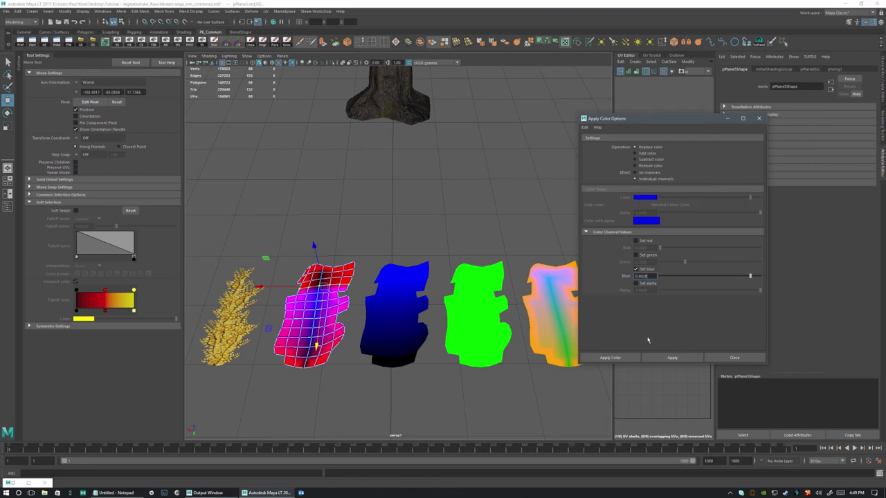
left_click(672, 357)
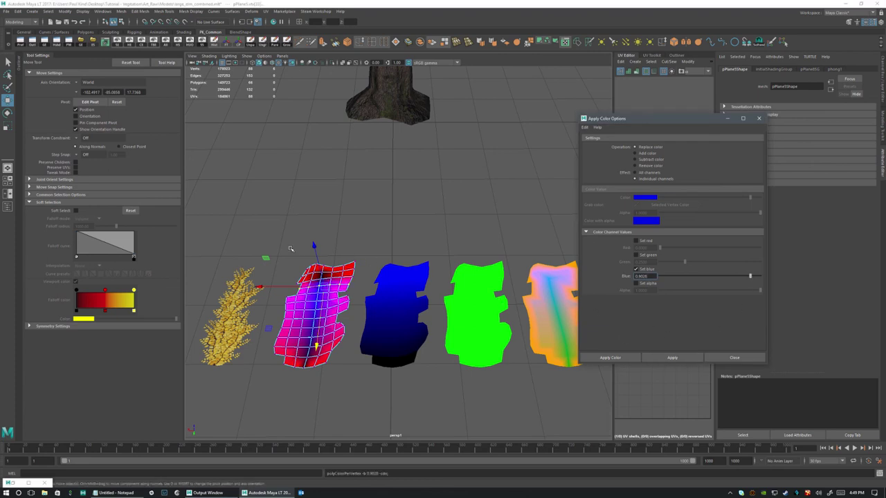
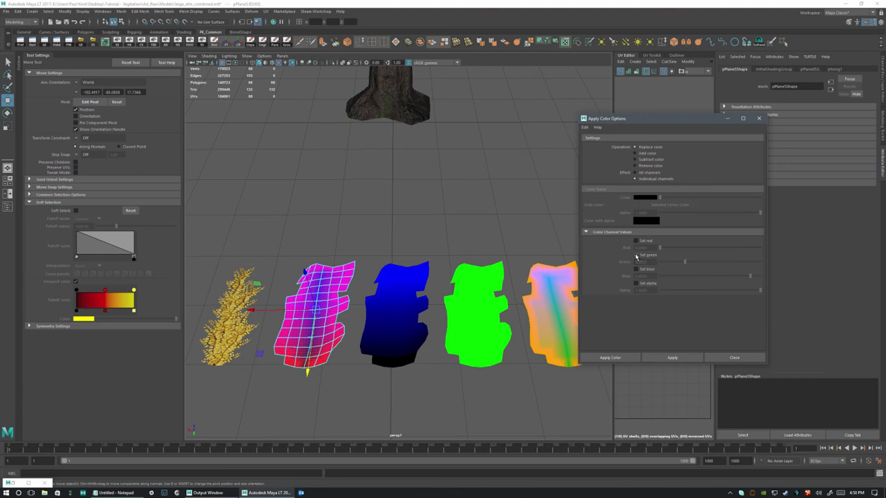
Apply a green channel value of 0.3924 to the gradient-coloured leaf plane
left_click_drag(684, 261, 698, 262)
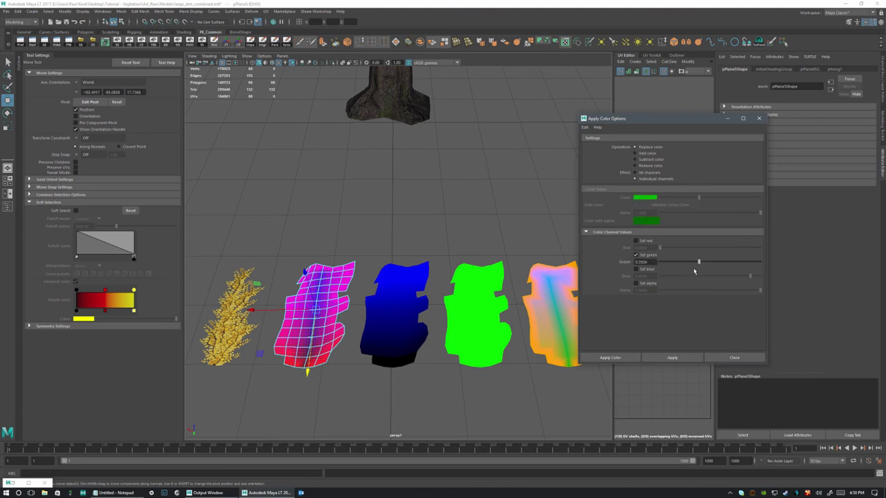
left_click(671, 358)
left_click(454, 400)
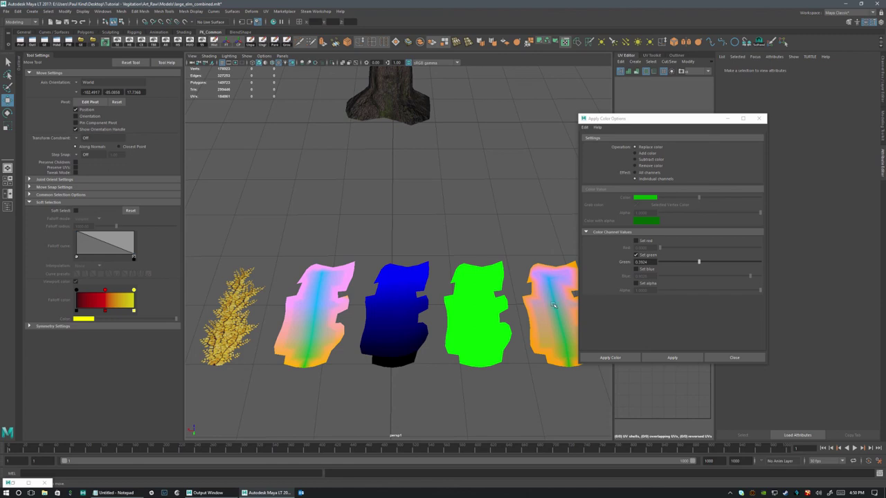
right_click_drag(468, 204, 235, 201, "alt")
middle_click_drag(368, 180, 361, 275, "alt")
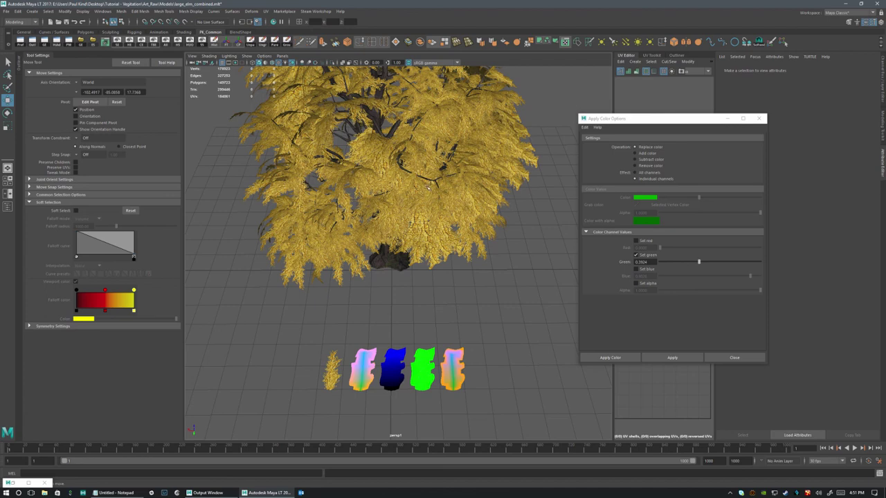
left_click(399, 199)
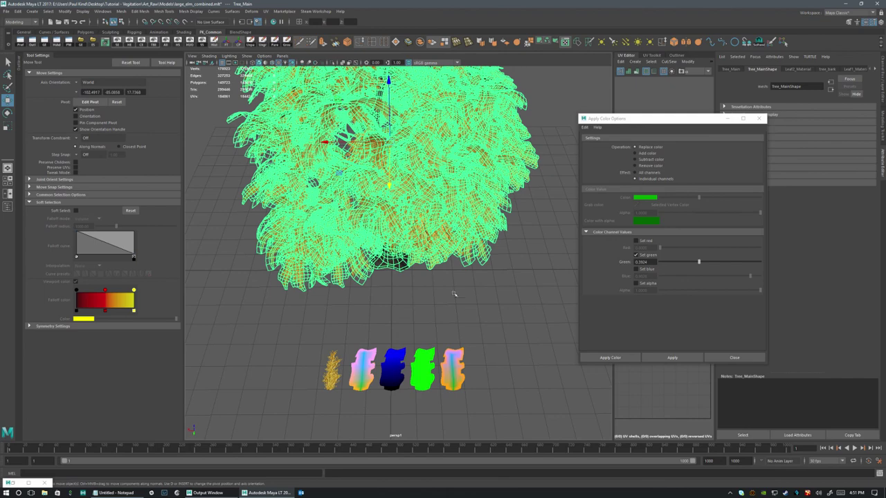
left_click(456, 299)
mouse_move(375, 282)
left_mouse_down("alt")
mouse_move(338, 267)
mouse_move(379, 274)
left_mouse_up("alt")
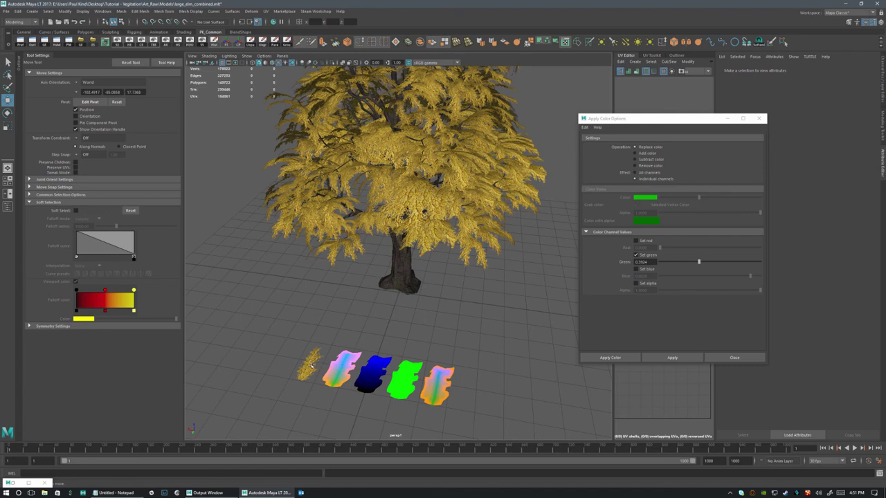
In Hypershade, select the tree faces that use Leaf1_Material and assign the Leaf1_Temp material to them
left_click(311, 364)
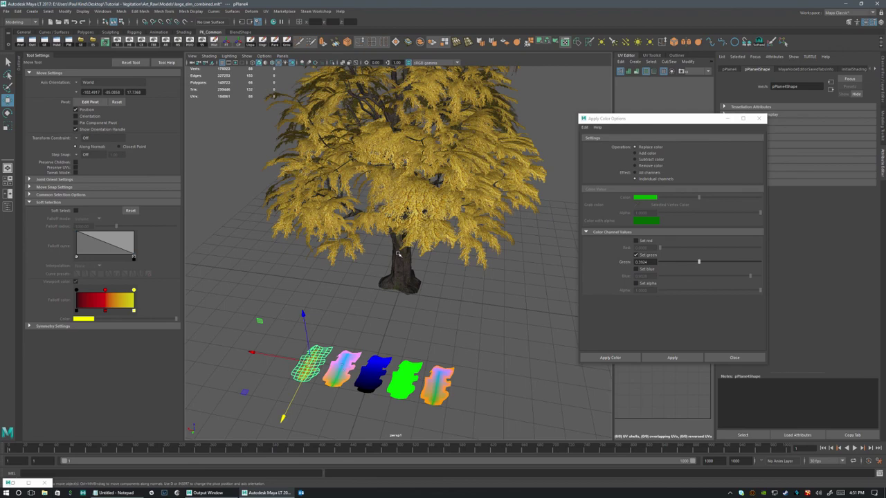
left_click(184, 33)
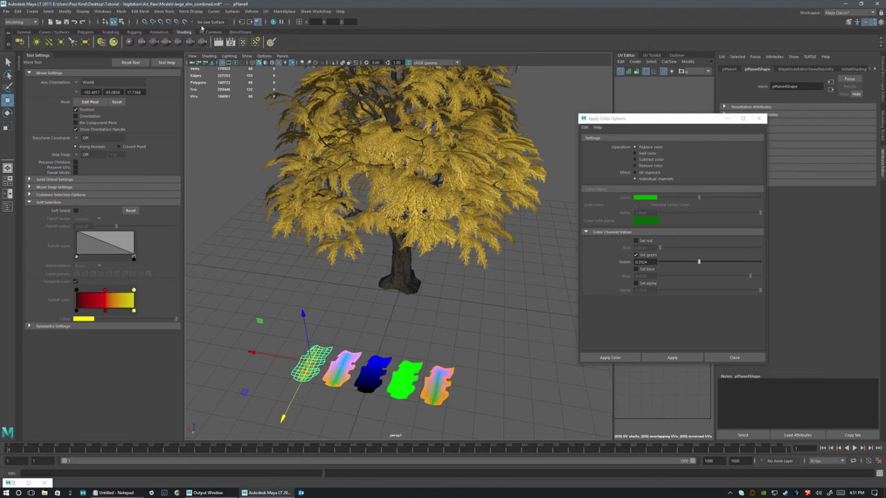
left_click(209, 32)
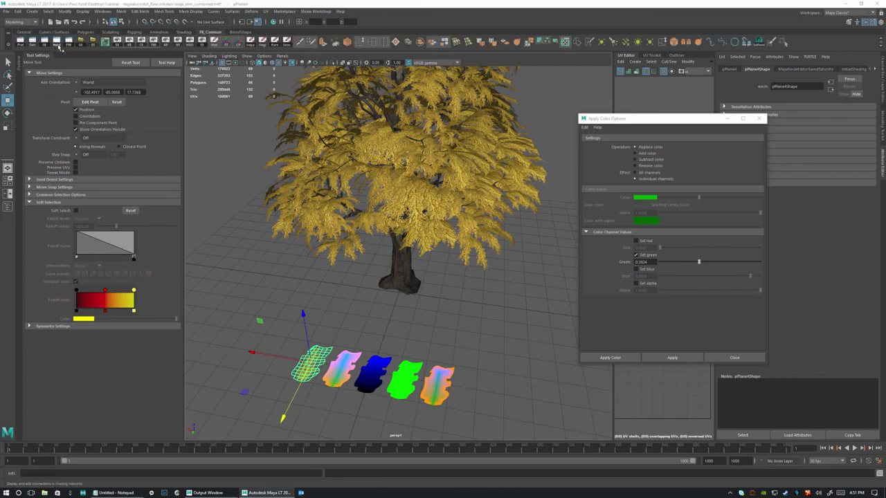
left_click_drag(0, 176, 602, 133)
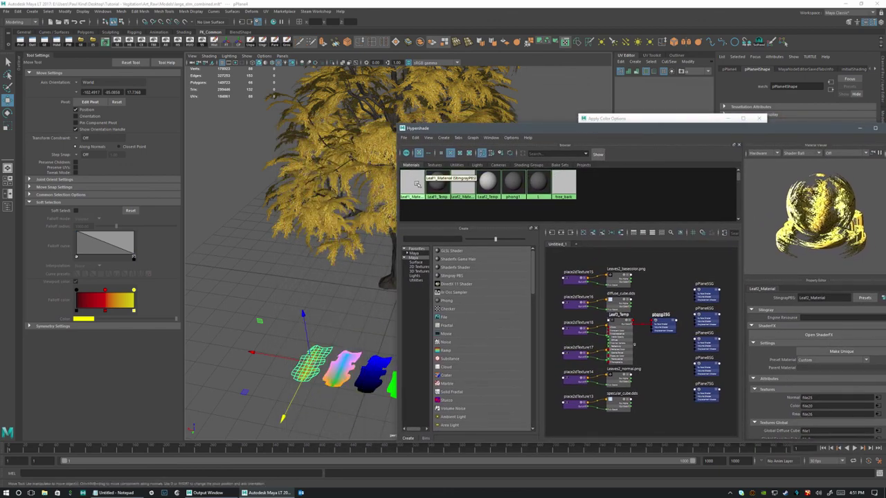
right_click_drag(417, 185, 463, 184)
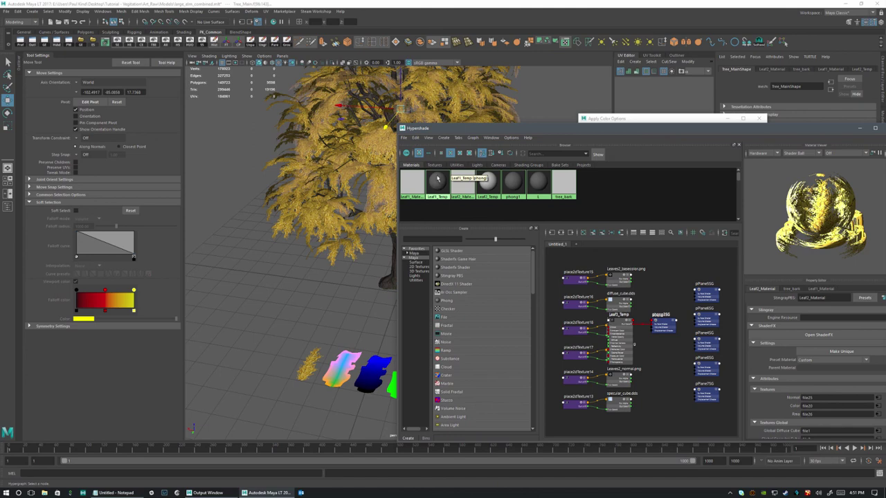
right_click(438, 185)
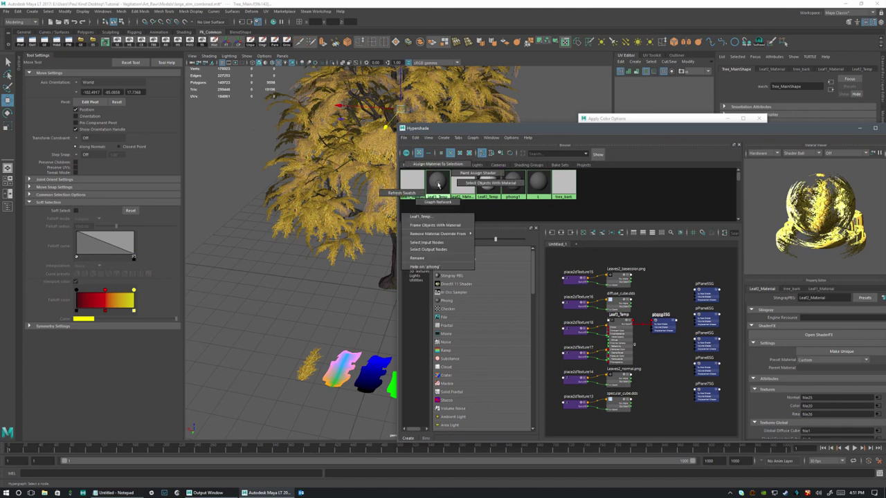
left_click(437, 167)
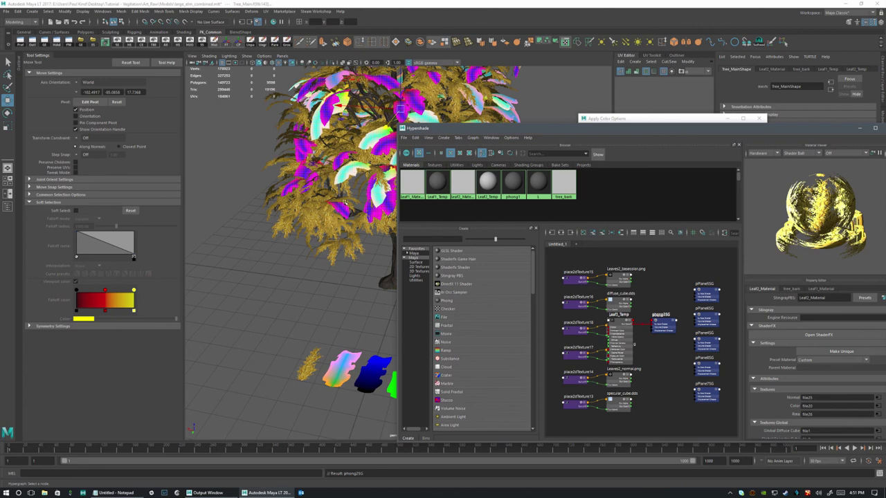
Assign the Leaf2_Temp material to all faces that use Leaf2_Material and put the Hypershade window away
right_click(463, 187)
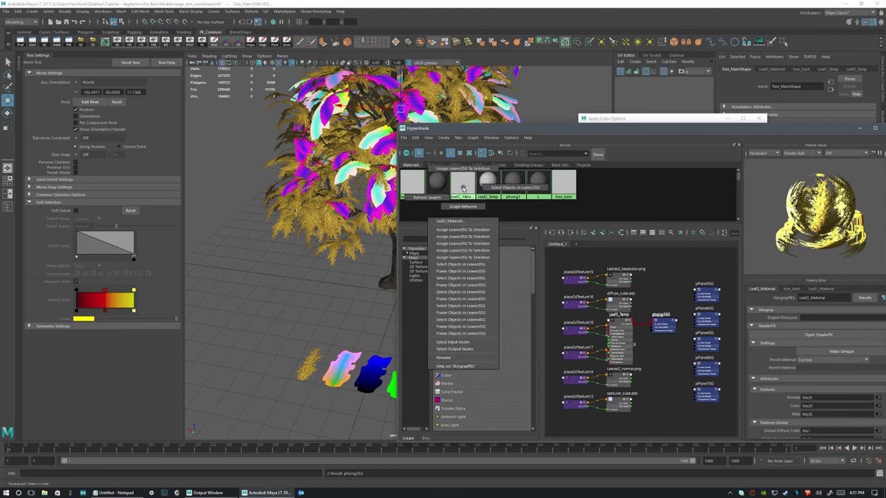
left_click(515, 189)
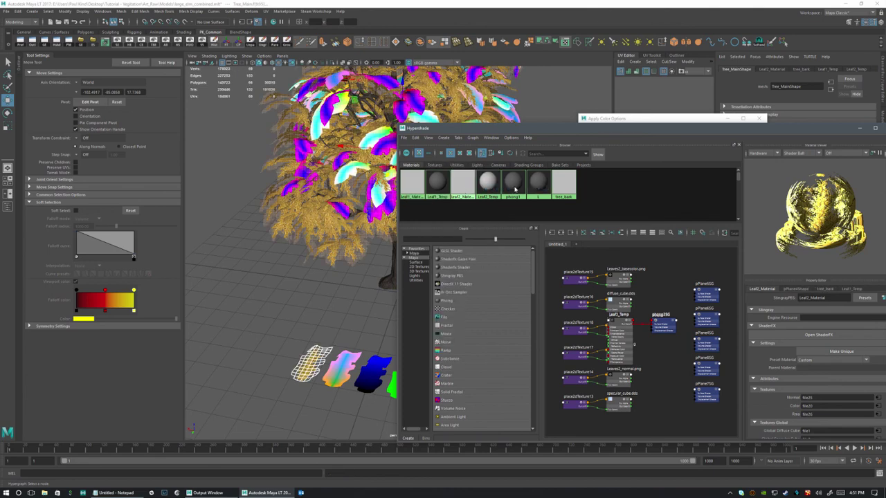
right_click(487, 184)
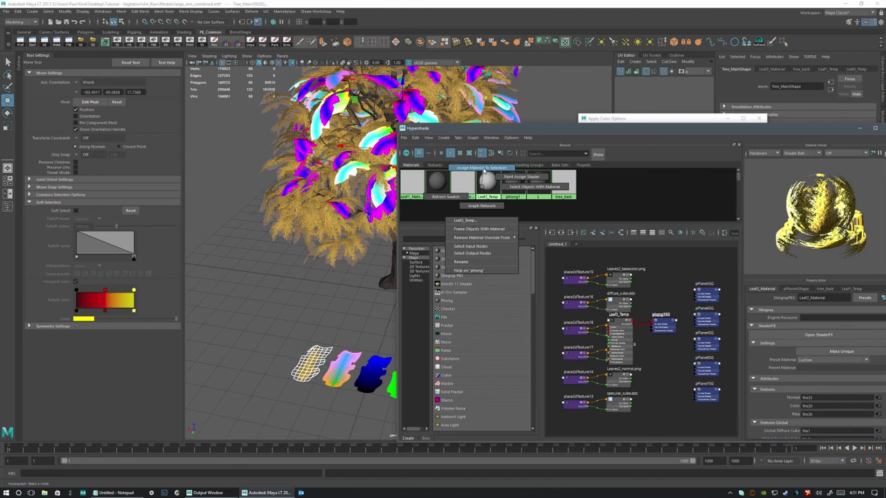
left_click(484, 170)
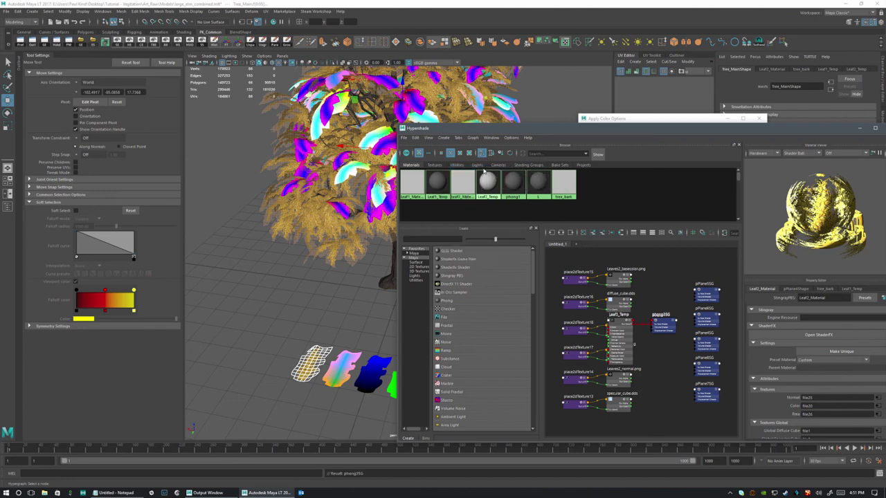
left_click_drag(756, 131, 590, 171)
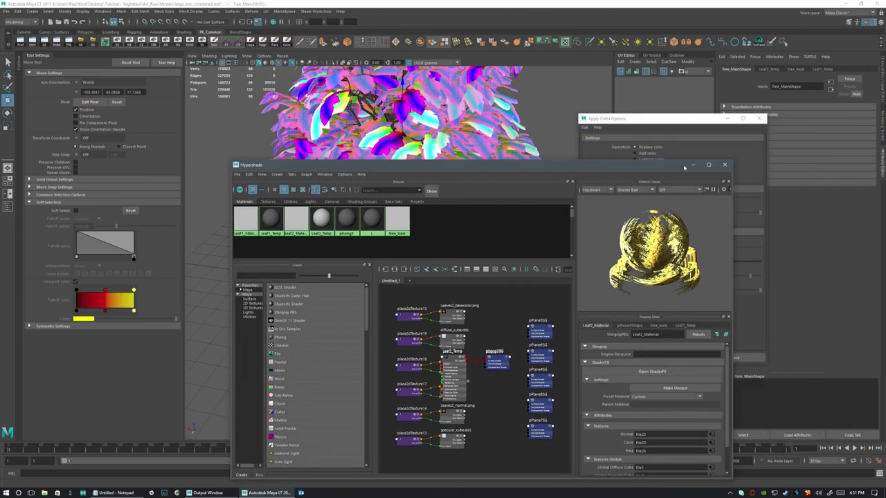
left_click(693, 164)
Examine the vertex colours on the tree's leaf planes from above, from the side and as a whole
left_click_drag(392, 229, 447, 229, "alt")
middle_click_drag(378, 213, 462, 272, "alt")
left_click_drag(429, 285, 379, 306, "alt")
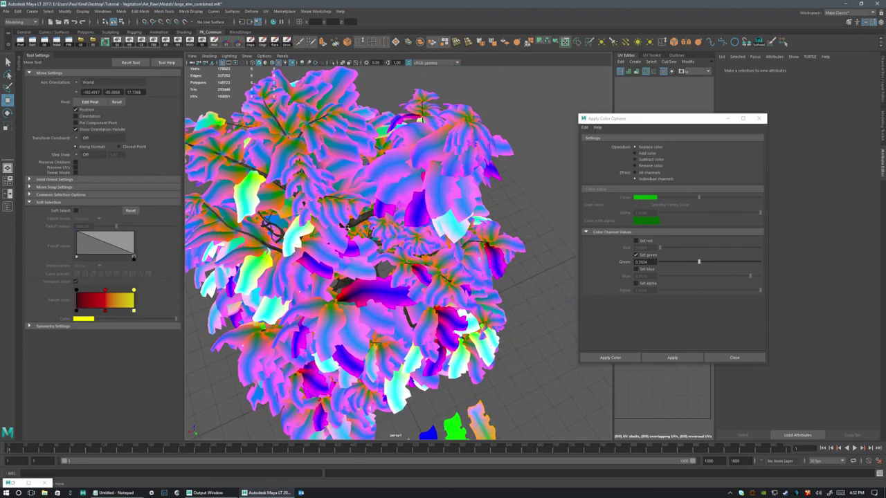
left_click_drag(462, 307, 347, 217, "alt")
scroll(409, 233, "up", 2)
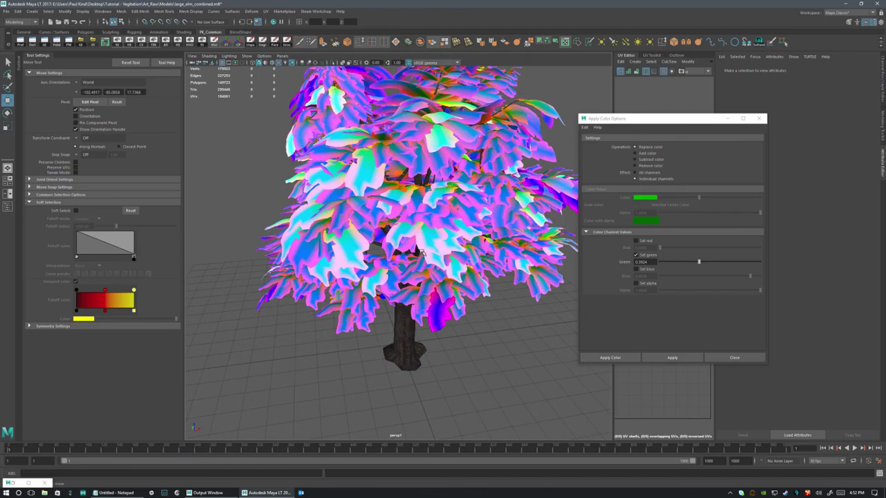
left_click_drag(355, 291, 456, 267, "alt")
right_click_drag(457, 266, 384, 234, "alt")
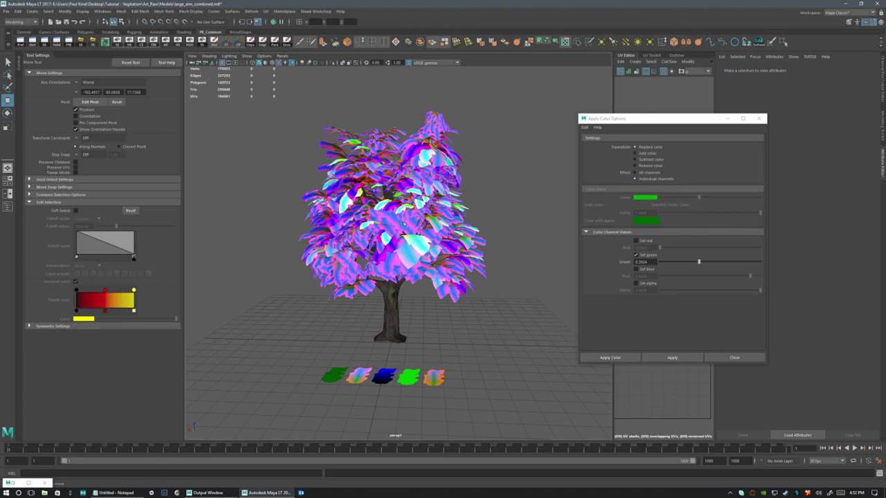
left_click_drag(422, 211, 390, 205, "alt")
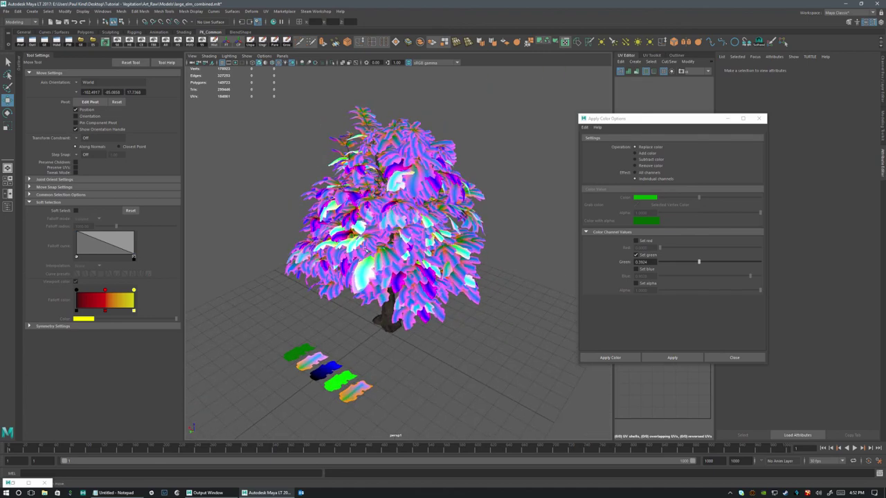
Select several separate leaf planes across the tree's crown and apply a green channel value of 0.1389 to them
left_click_drag(339, 152, 381, 82, "alt")
right_click_drag(346, 180, 408, 197, "alt")
left_click_drag(367, 207, 402, 242, "alt")
right_click_drag(434, 242, 434, 260)
left_click(435, 242)
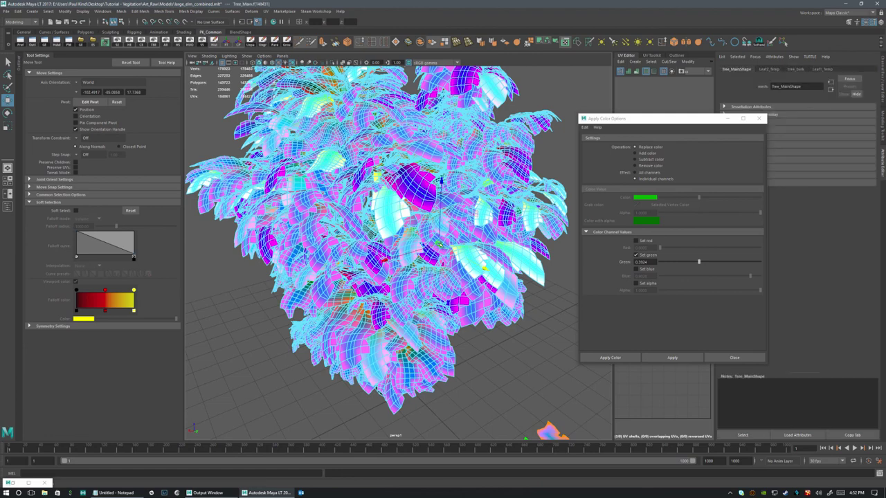
double_click(314, 228, "shift")
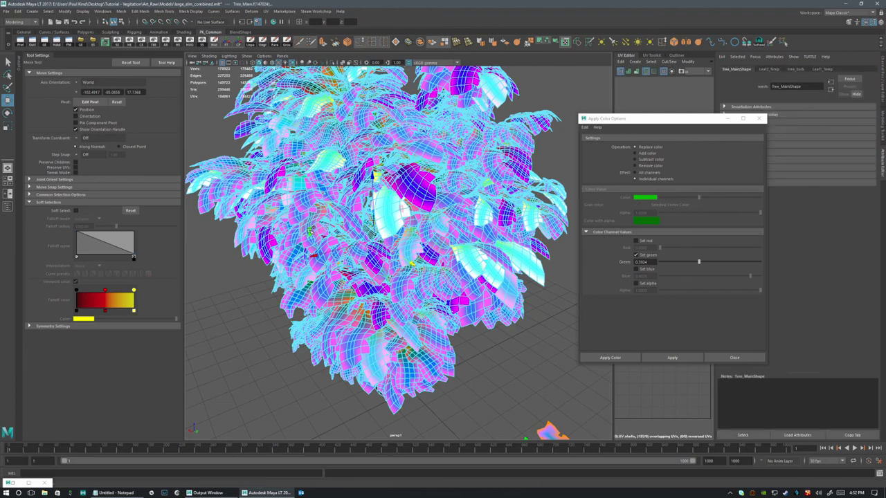
double_click(268, 231, "shift")
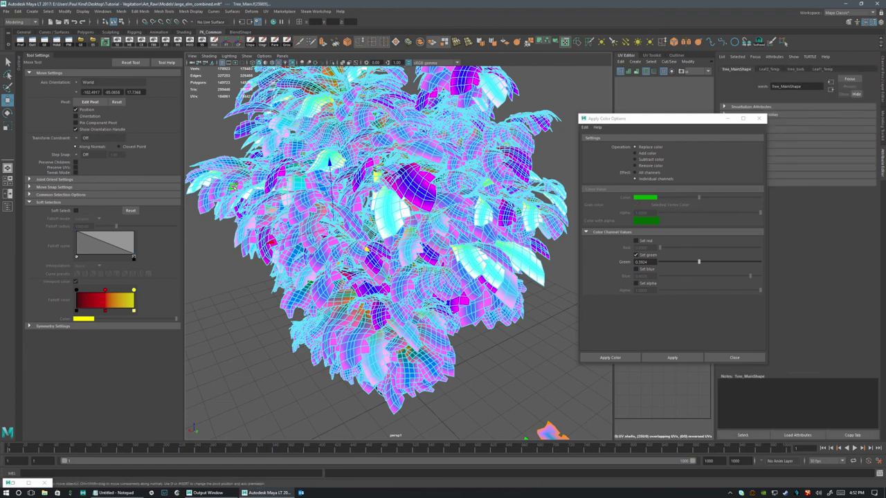
left_click(309, 156)
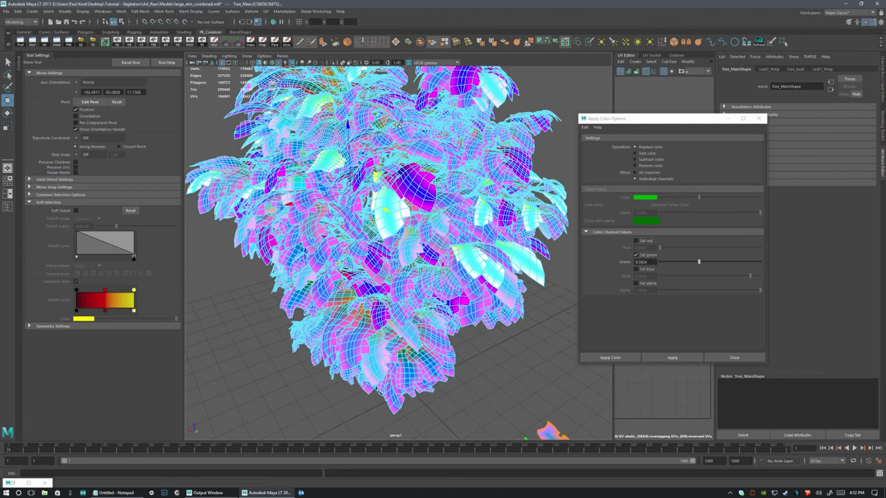
left_click(442, 83)
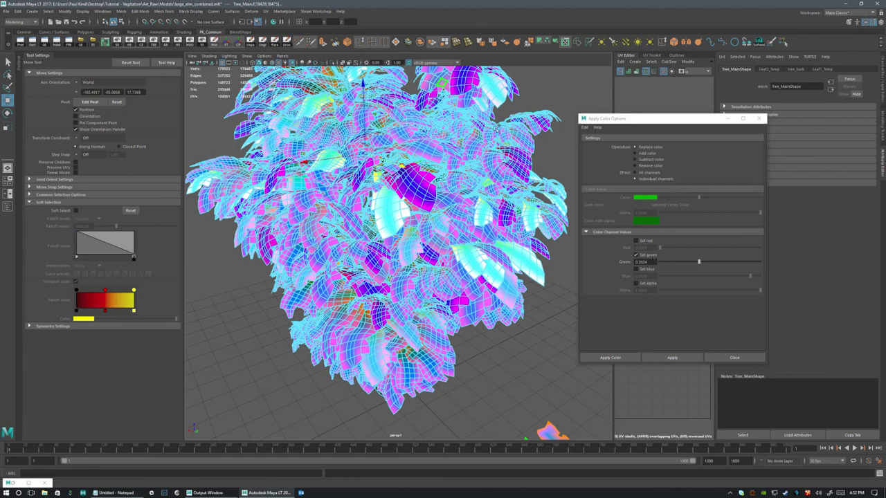
left_click(671, 262)
left_click(672, 358)
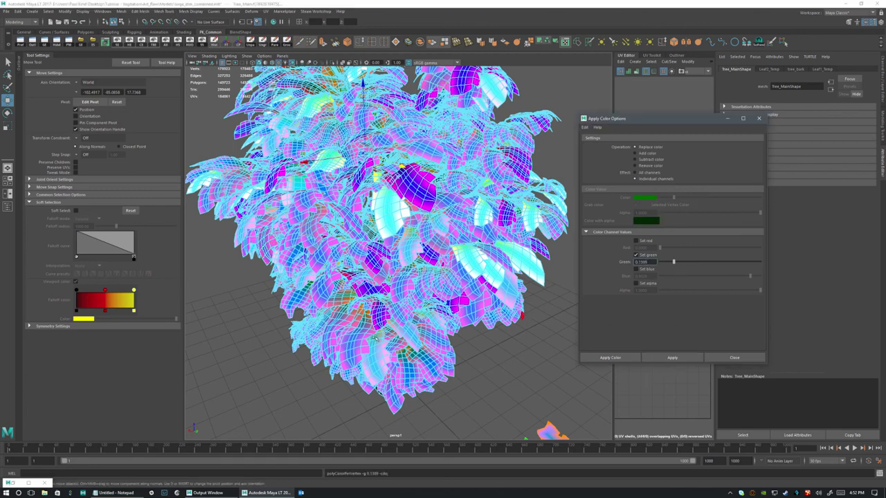
Apply a green channel value of 0.7396 to another set of leaf planes on the tree and clear the selection
left_click(733, 262)
left_click(671, 358)
left_click(234, 344)
Select scattered leaf planes on another side of the tree and apply a green channel value of 0.6458 to them
left_click_drag(330, 327, 382, 337, "alt")
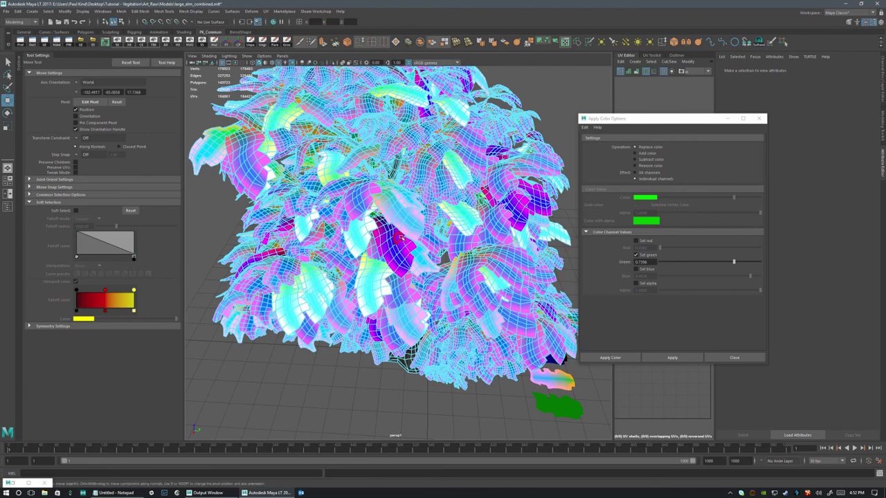
left_click(397, 241)
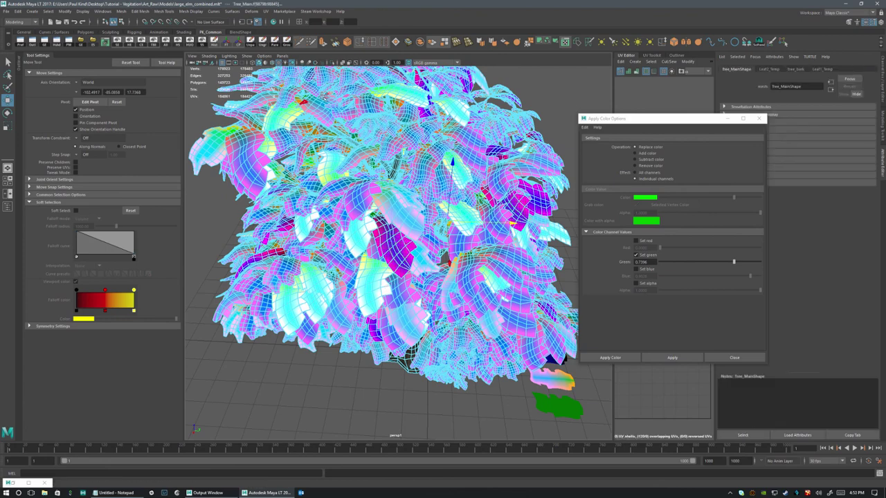
double_click(321, 91, "shift")
double_click(319, 114, "shift")
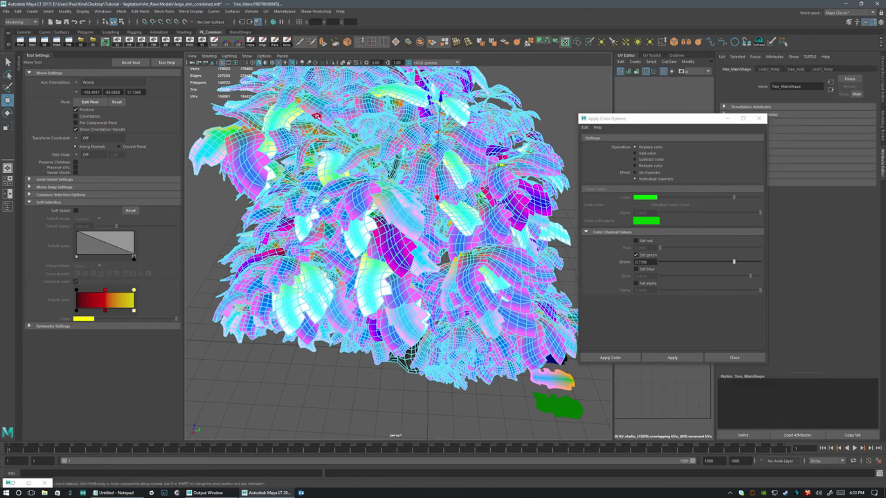
double_click(255, 173, "shift")
left_click_drag(733, 262, 725, 261)
left_click(671, 357)
Pick further leaf planes around the tree and apply a green channel value of 0.3750 to them
left_click_drag(302, 279, 404, 318, "alt")
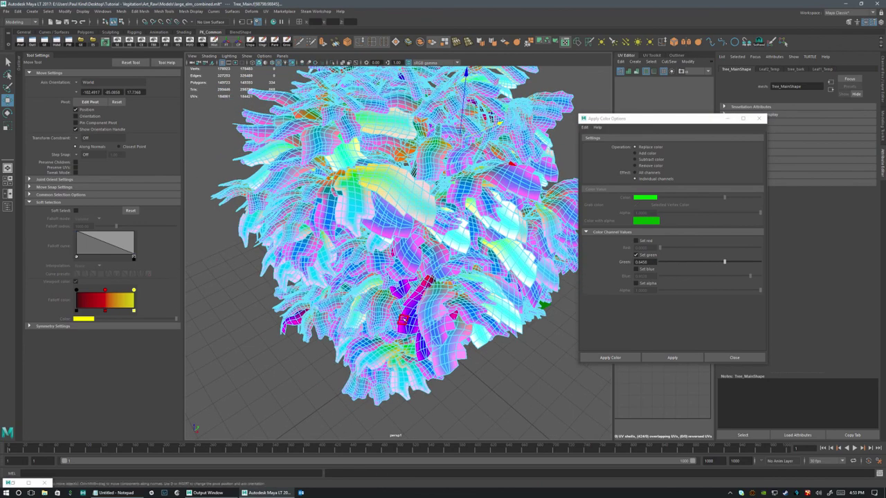
left_click_drag(402, 318, 382, 223, "alt")
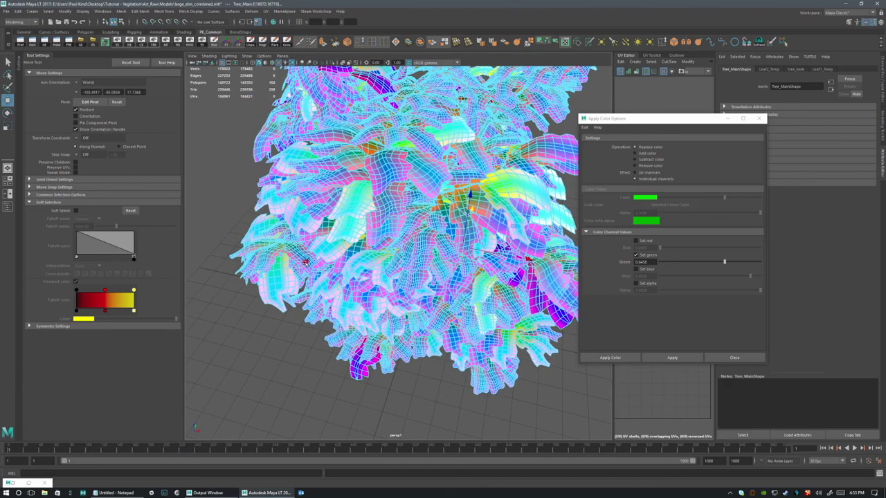
left_click_drag(314, 270, 419, 237, "alt")
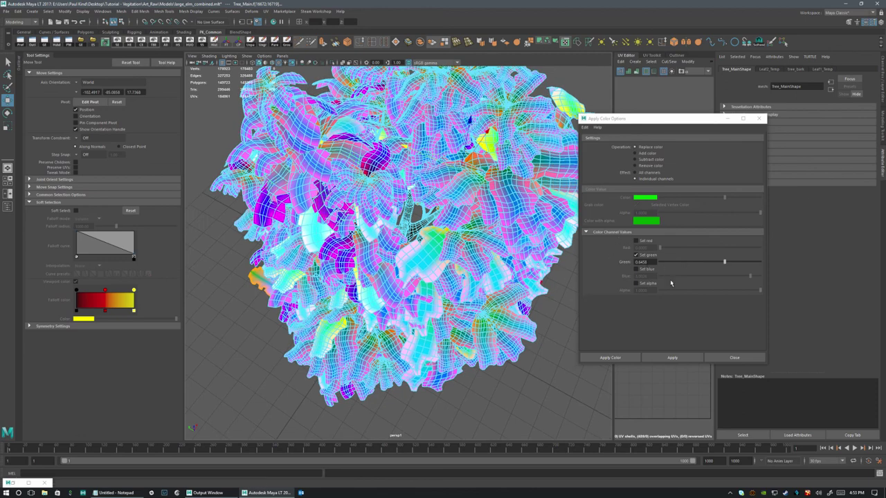
left_click(697, 264)
left_click(672, 359)
Examine the vertex-colour variation of the leaf planes all around the crown and return to selecting the tree as a whole object
left_click_drag(367, 307, 399, 253, "alt")
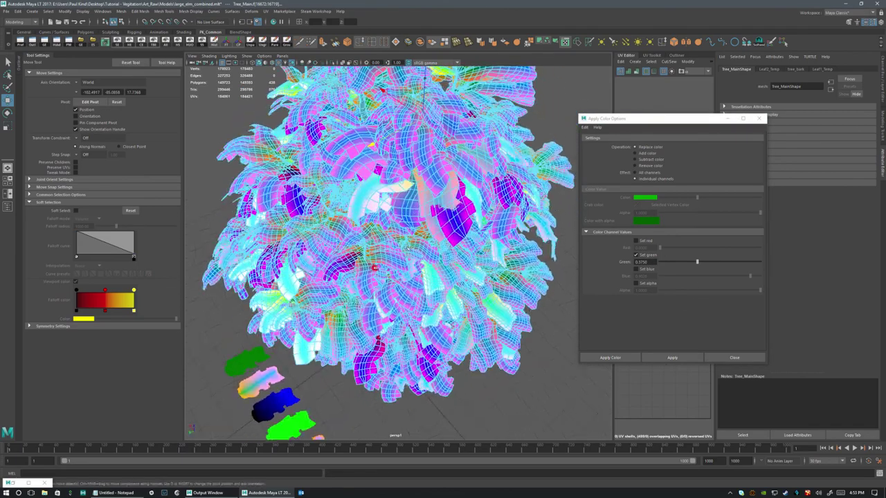
double_click(453, 222)
double_click(340, 256, "shift")
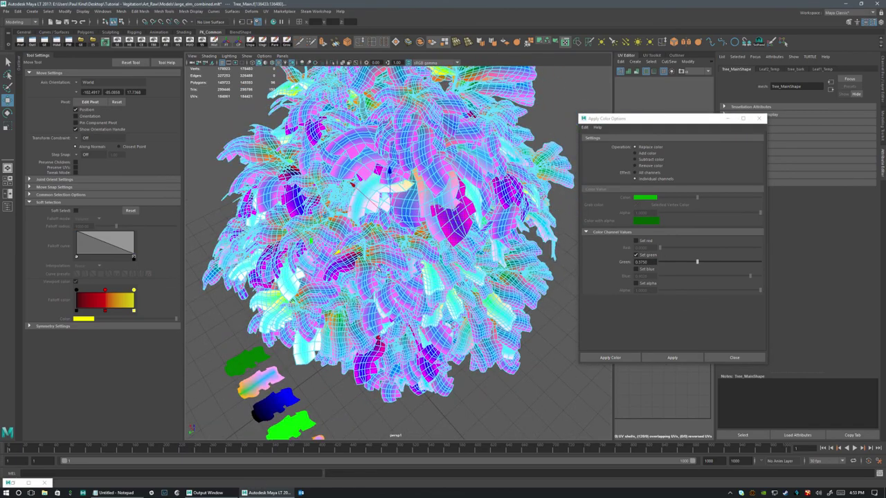
scroll(388, 294, "up", 5)
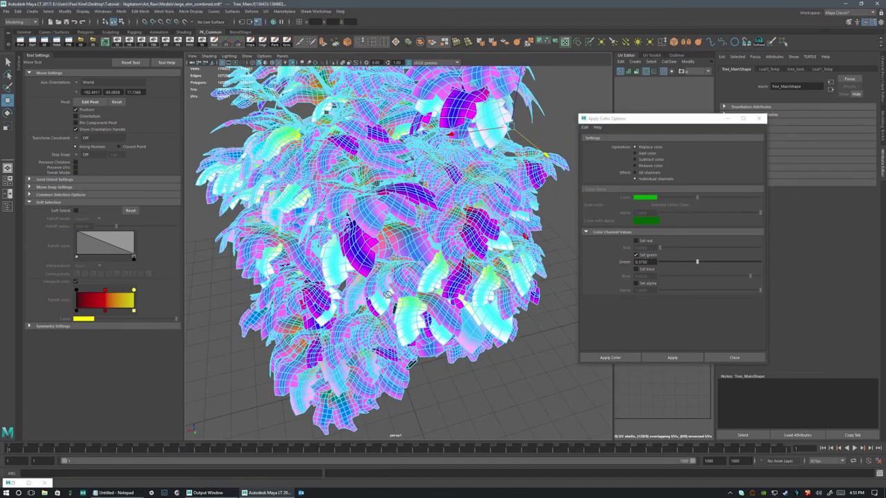
left_click_drag(388, 294, 382, 294, "alt")
right_click_drag(407, 211, 441, 200)
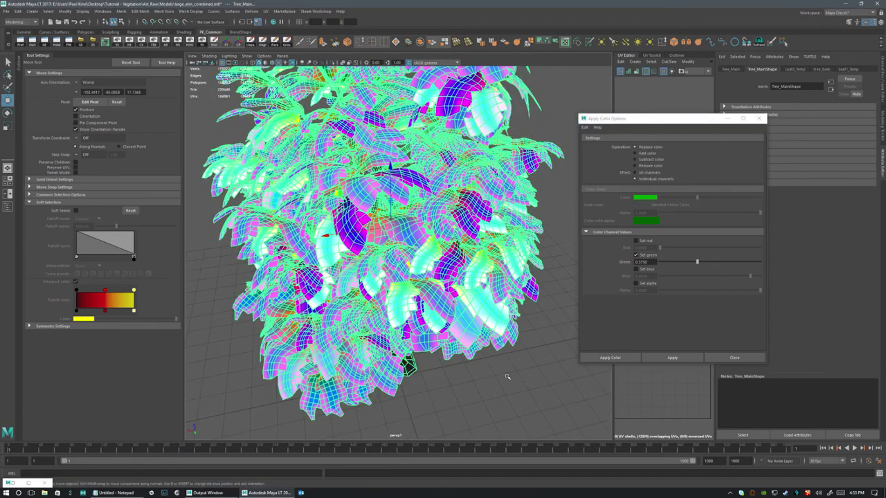
scroll(506, 377, "down", 4)
left_click_drag(418, 312, 417, 314, "alt")
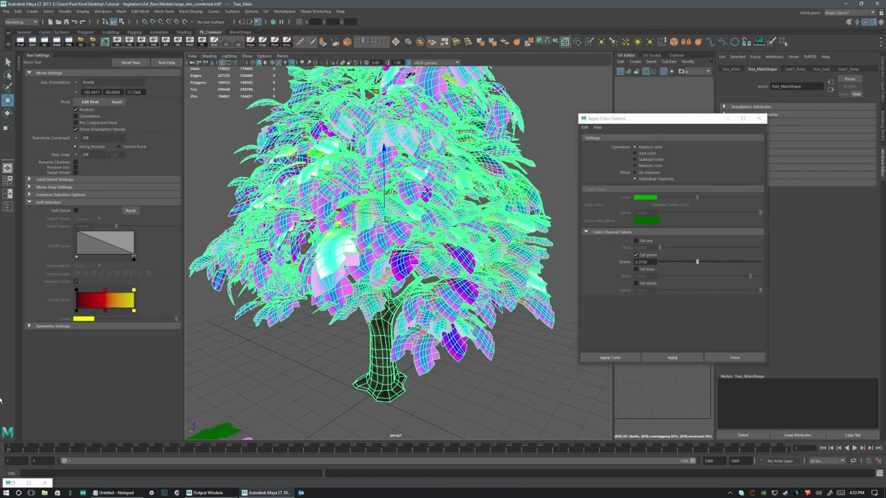
In Hypershade, select all faces that use Leaf1_Temp and assign Leaf1_Material to them
left_click(12, 483)
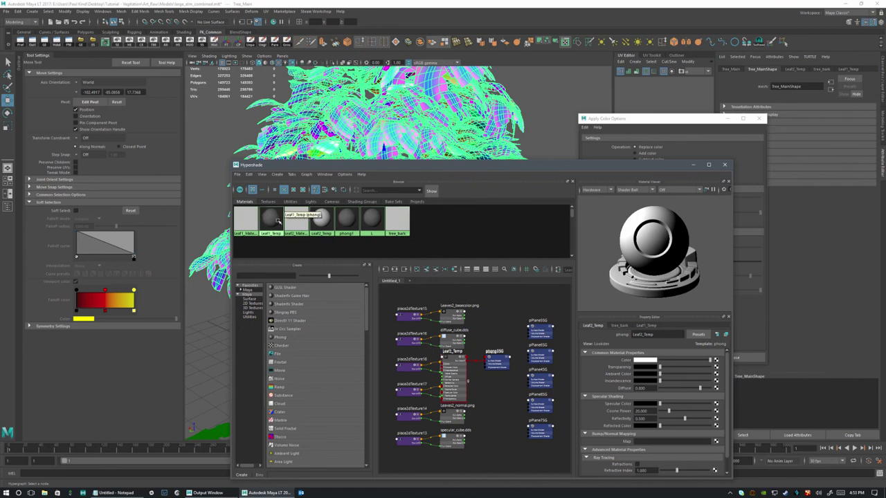
right_click(272, 220)
right_click_drag(332, 224, 332, 224)
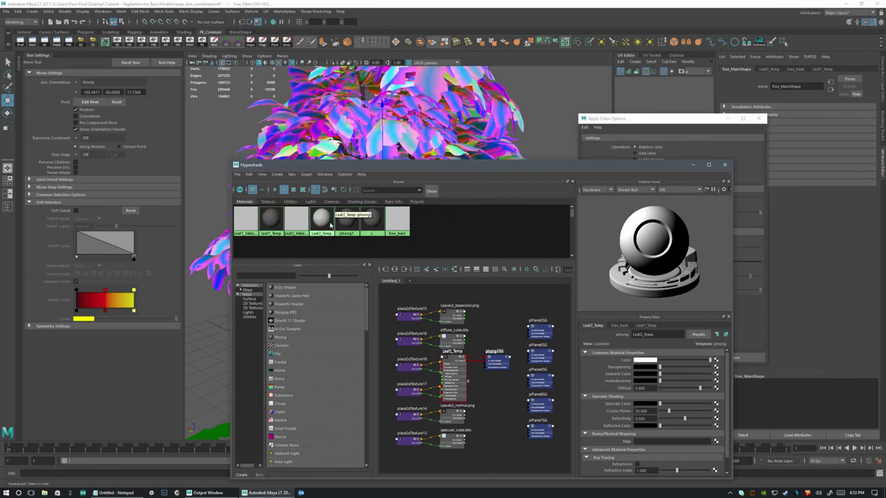
right_click_drag(251, 225, 250, 211)
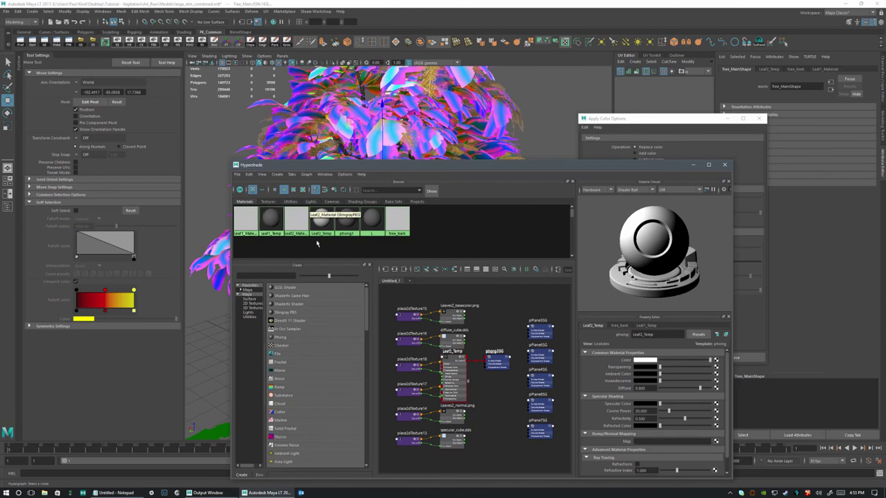
Select all faces that use Leaf2_Temp and assign Leaf2_Material to them
right_click_drag(321, 219, 299, 201)
left_click(320, 201)
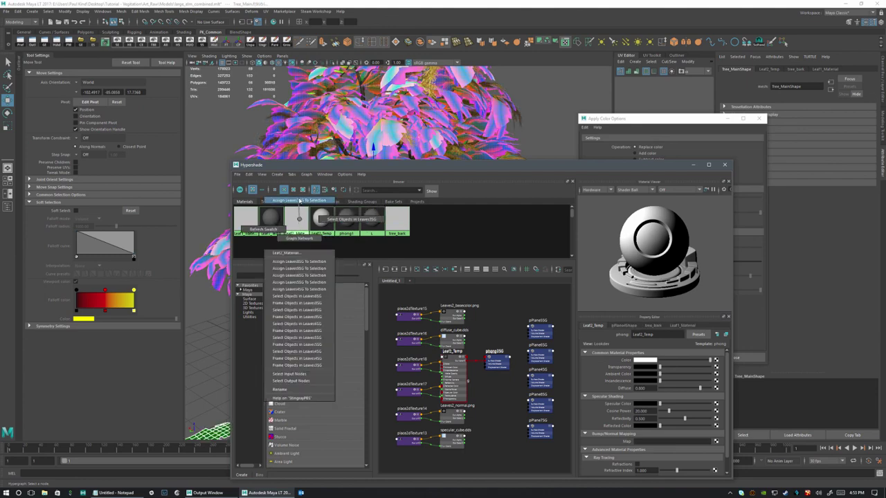
left_click(299, 200)
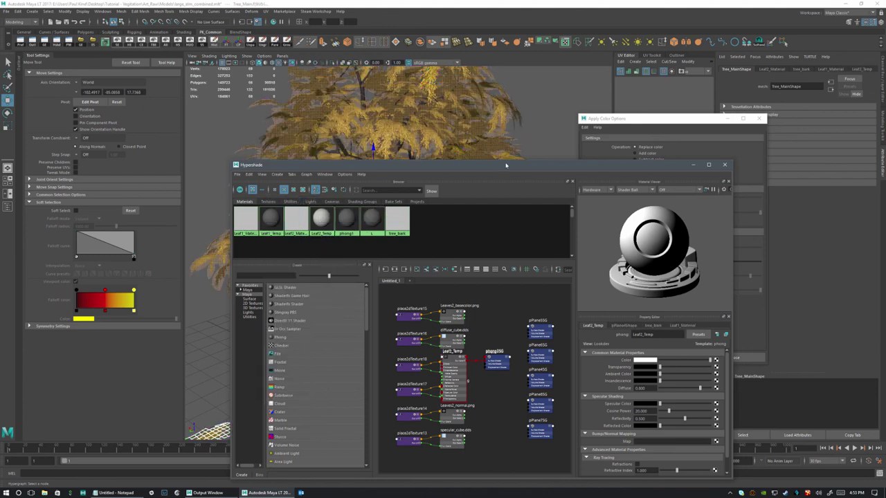
Close Hypershade and clear the selection so the tree shows with its leaf materials only
left_click_drag(506, 169, 427, 236)
left_click(646, 232)
right_click_drag(557, 156, 571, 151)
left_click(551, 157)
left_click_drag(472, 199, 453, 212, "alt")
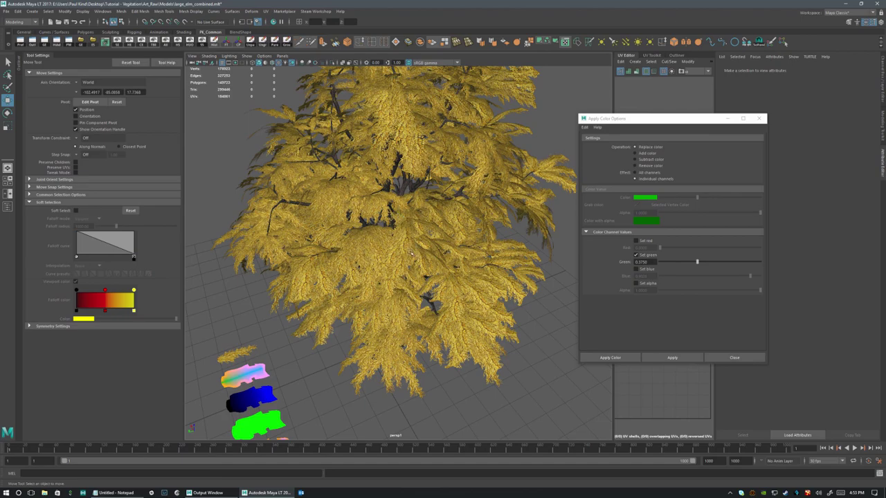
Close the Apply Color options and frame the entire textured tree together with the sample leaf planes
left_click_drag(325, 239, 299, 223, "alt")
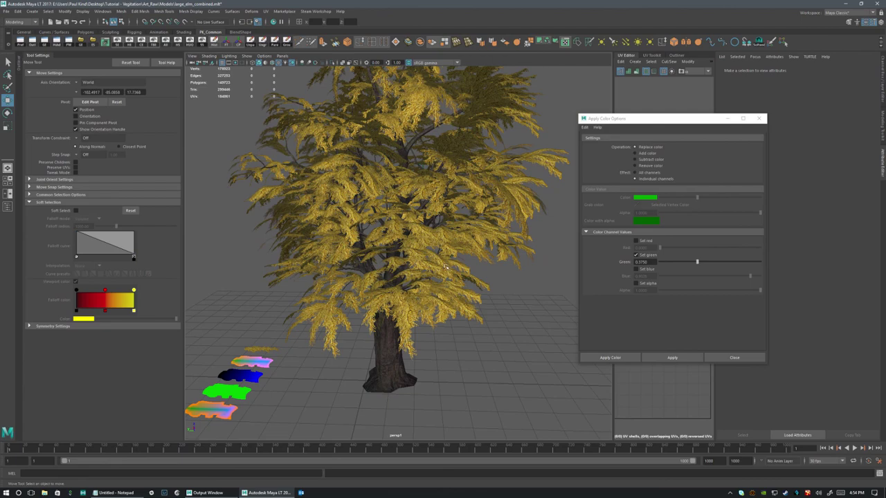
left_click(758, 119)
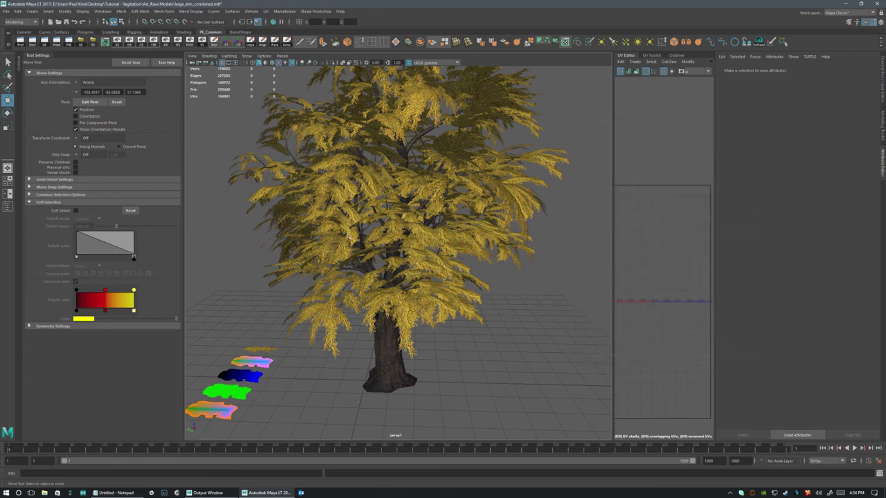
left_click_drag(273, 262, 397, 281, "alt")
scroll(352, 259, "down", 5)
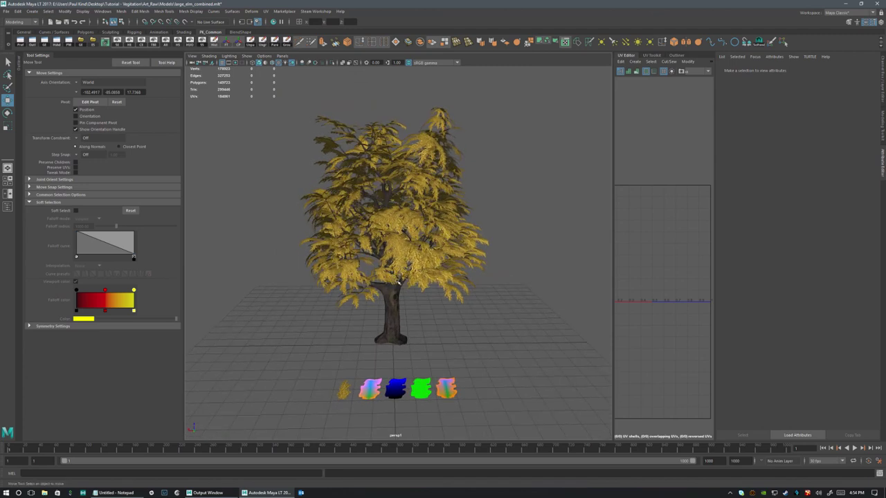